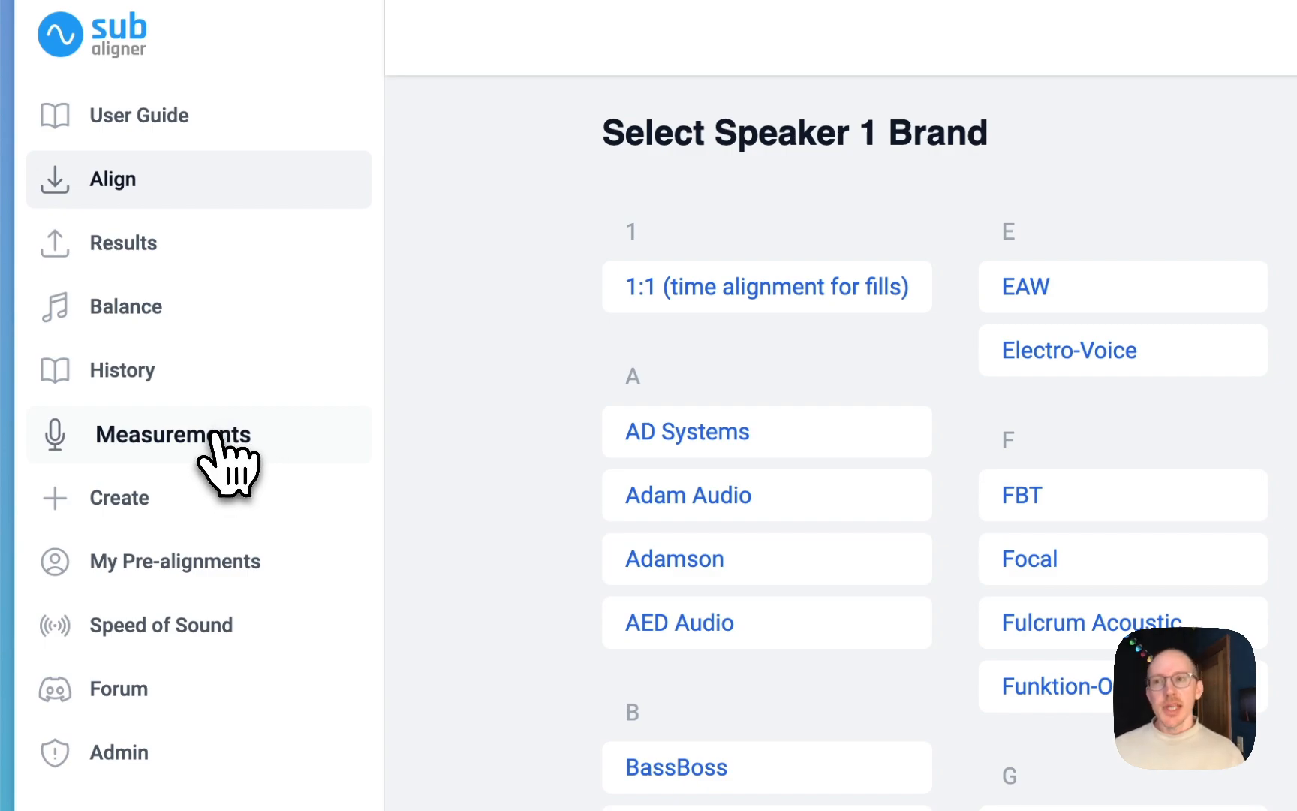
Step: Open the Measurements page and queue 1 Mains 1 Left.txt and 2 Sub 1 Left.txt from the resources folder
left_click(220, 438)
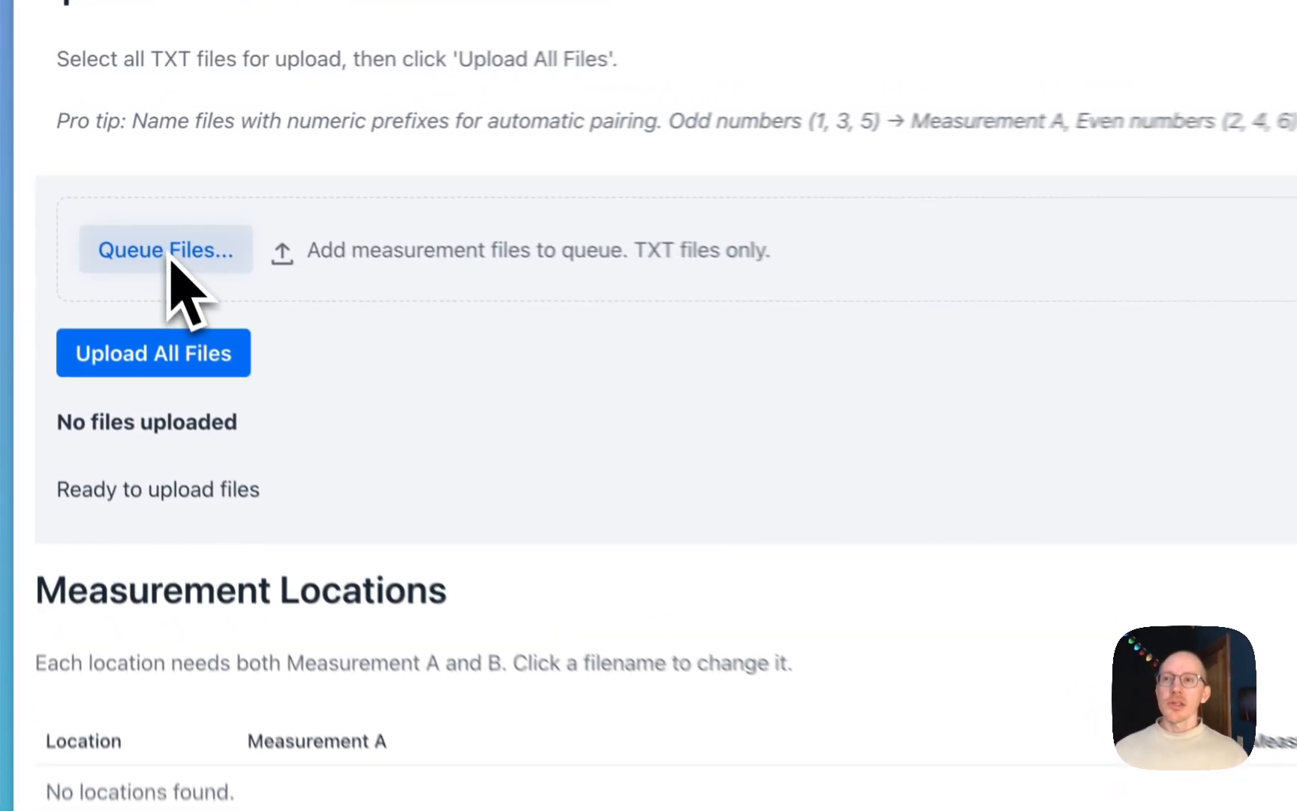
left_click(169, 255)
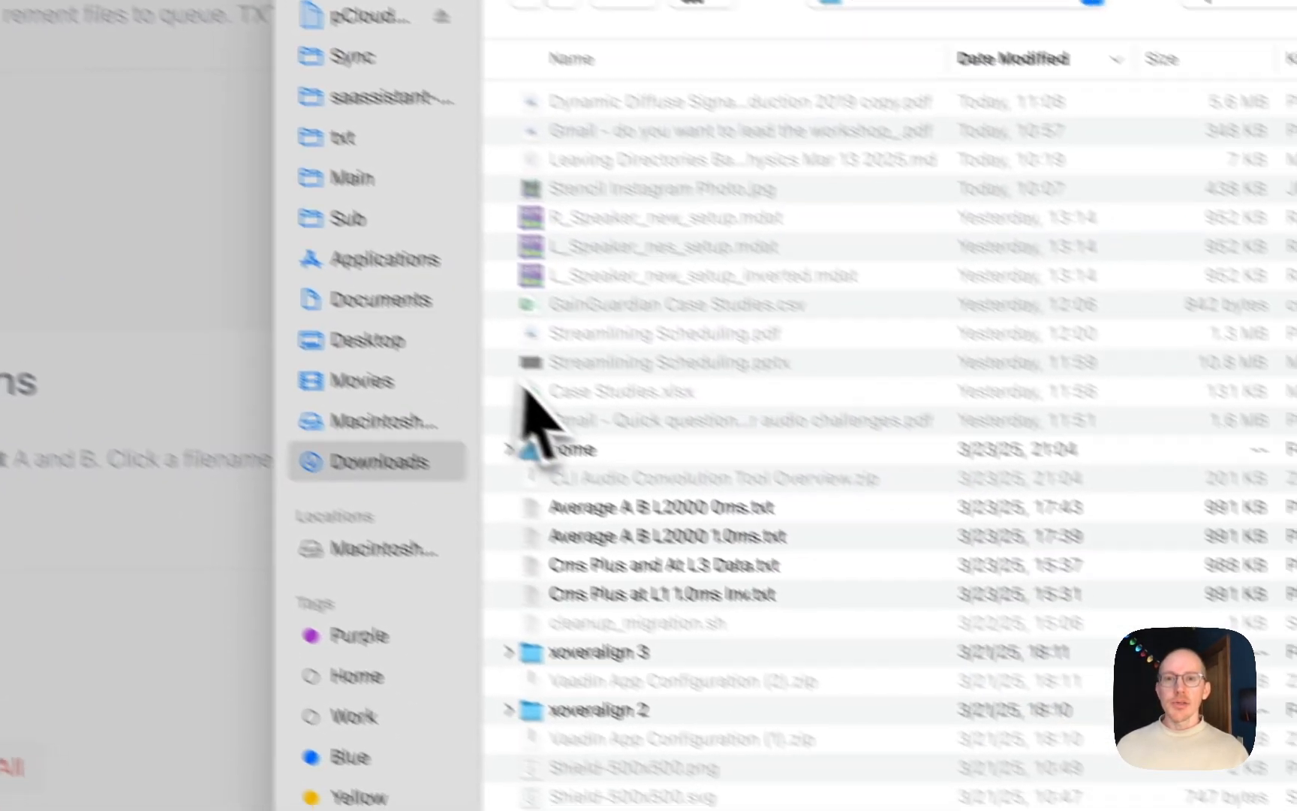
key("super+Tab")
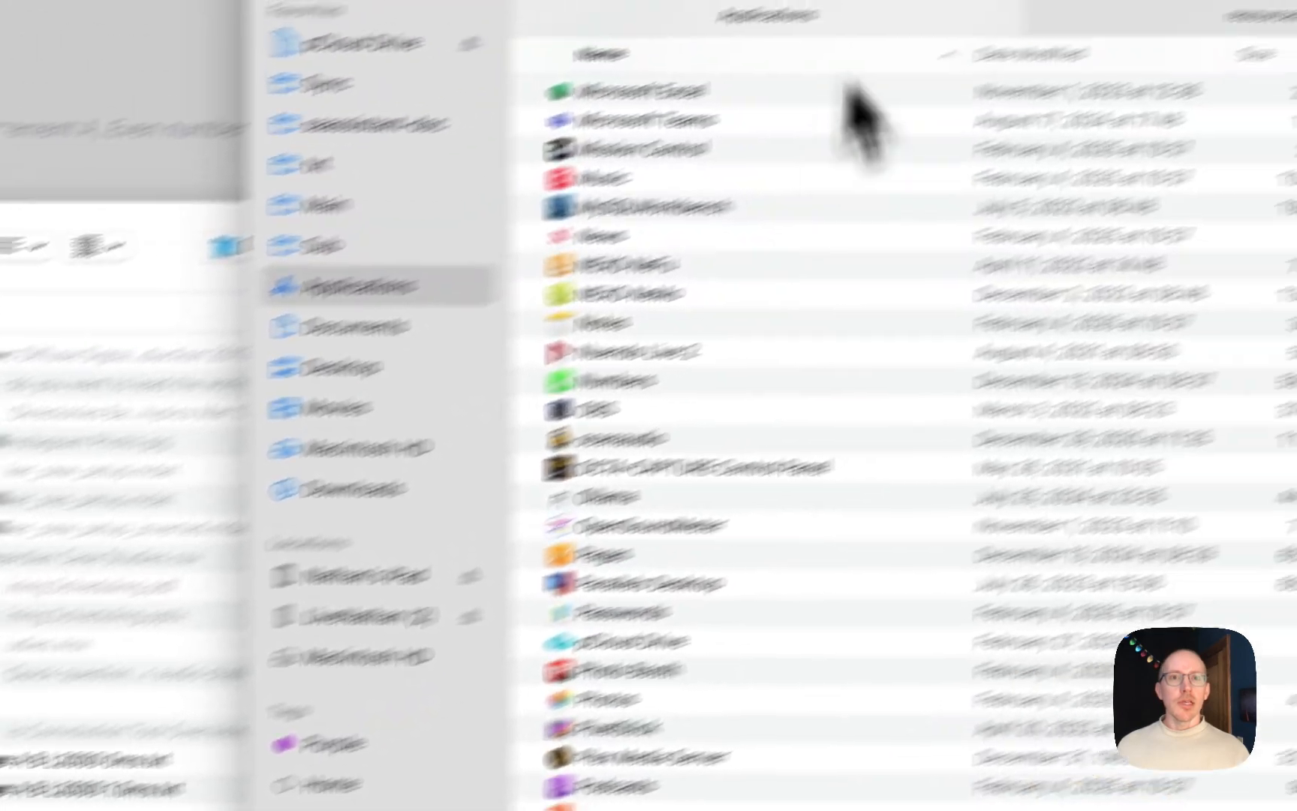
left_click(999, 89)
scroll(473, 534, "up", 2)
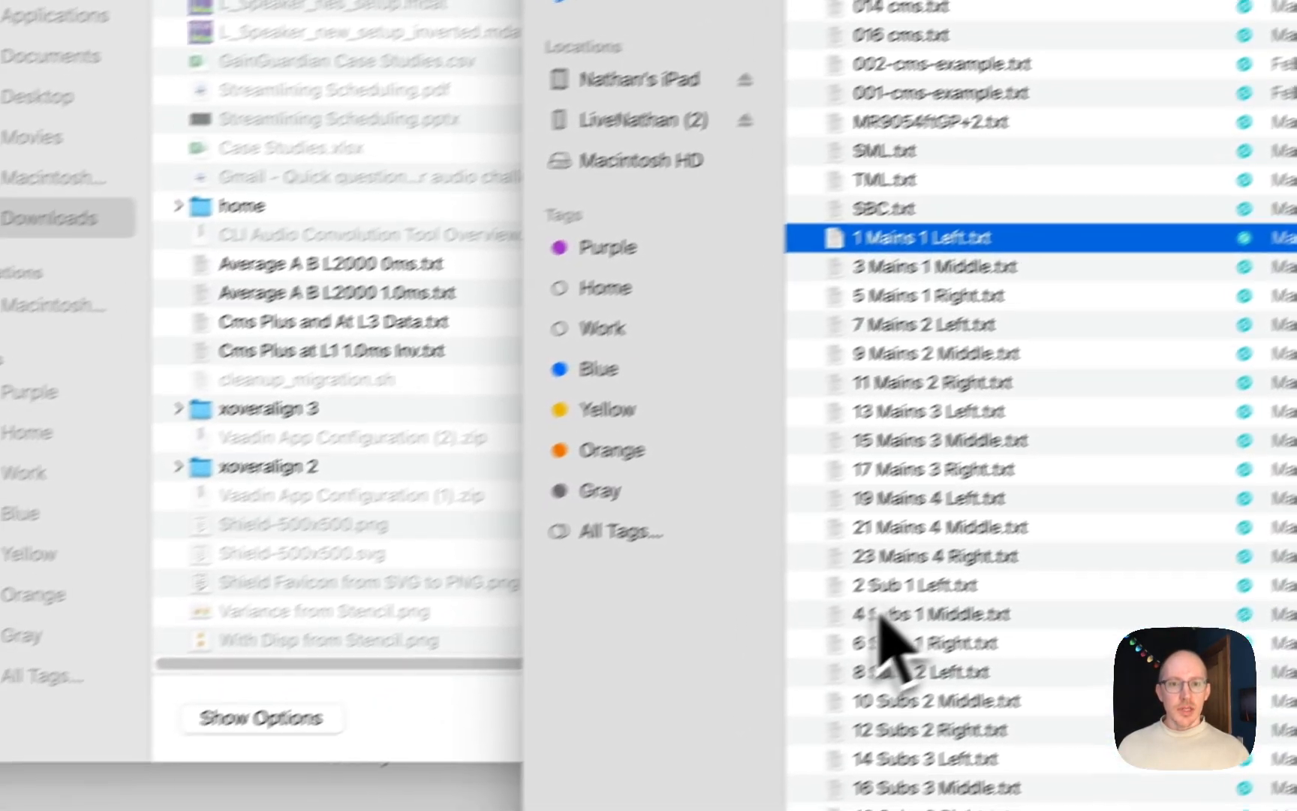
left_click(875, 584, "super")
left_click_drag(832, 244, 450, 205)
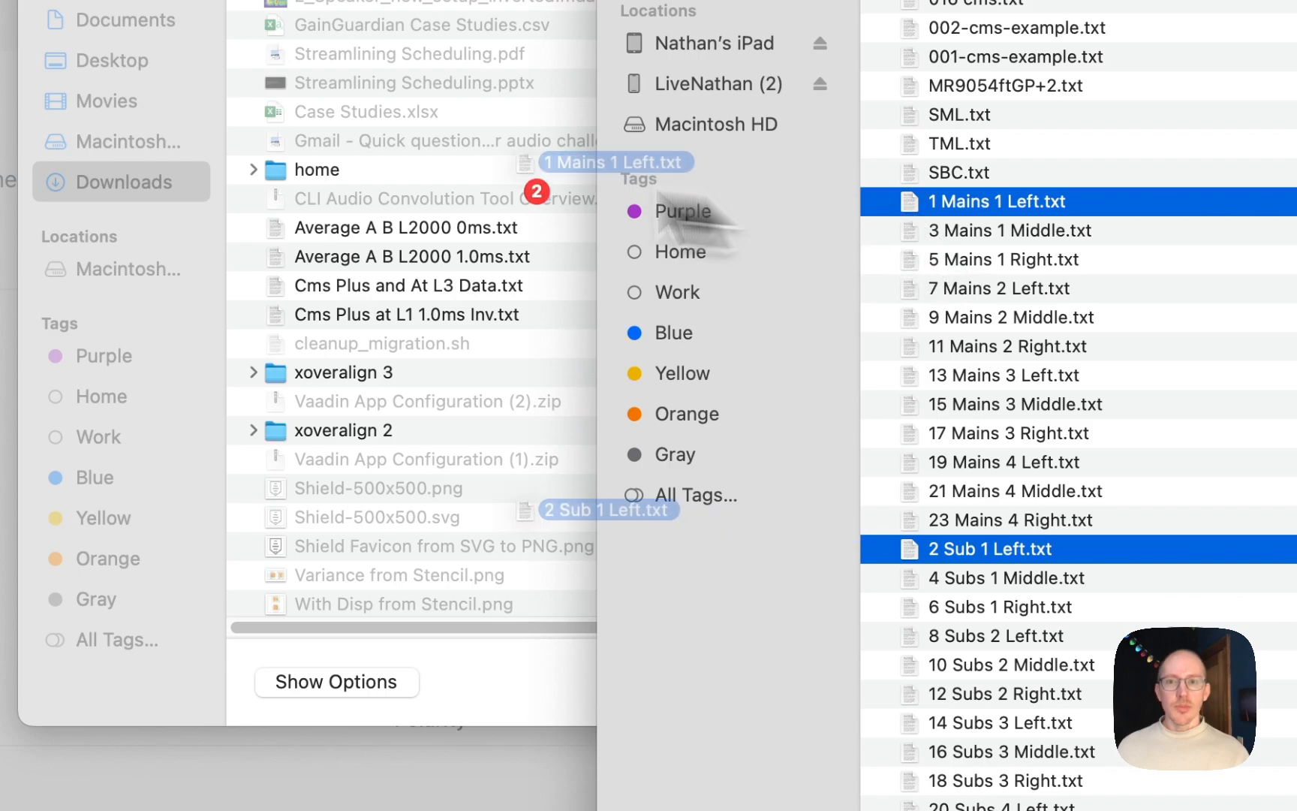
left_click_drag(658, 196, 347, 129)
left_click(500, 691)
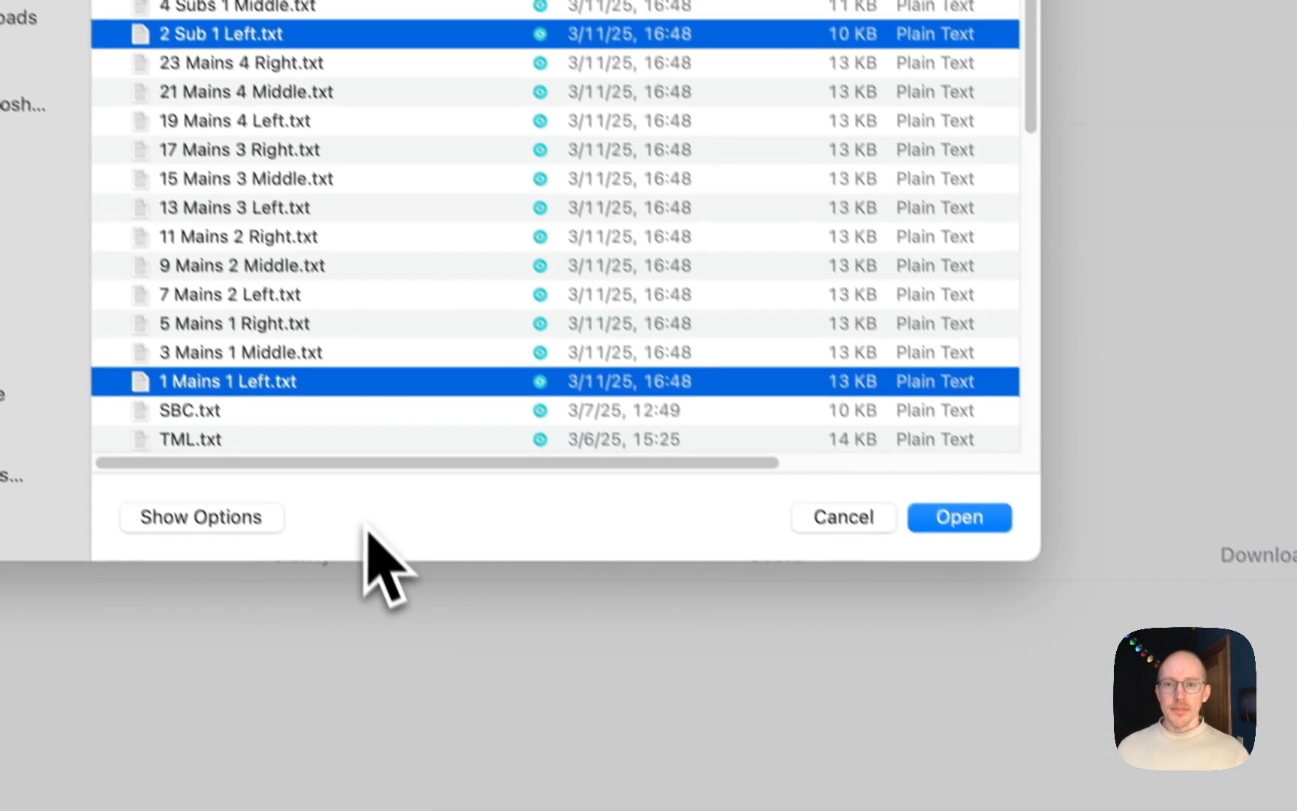
left_click(960, 516)
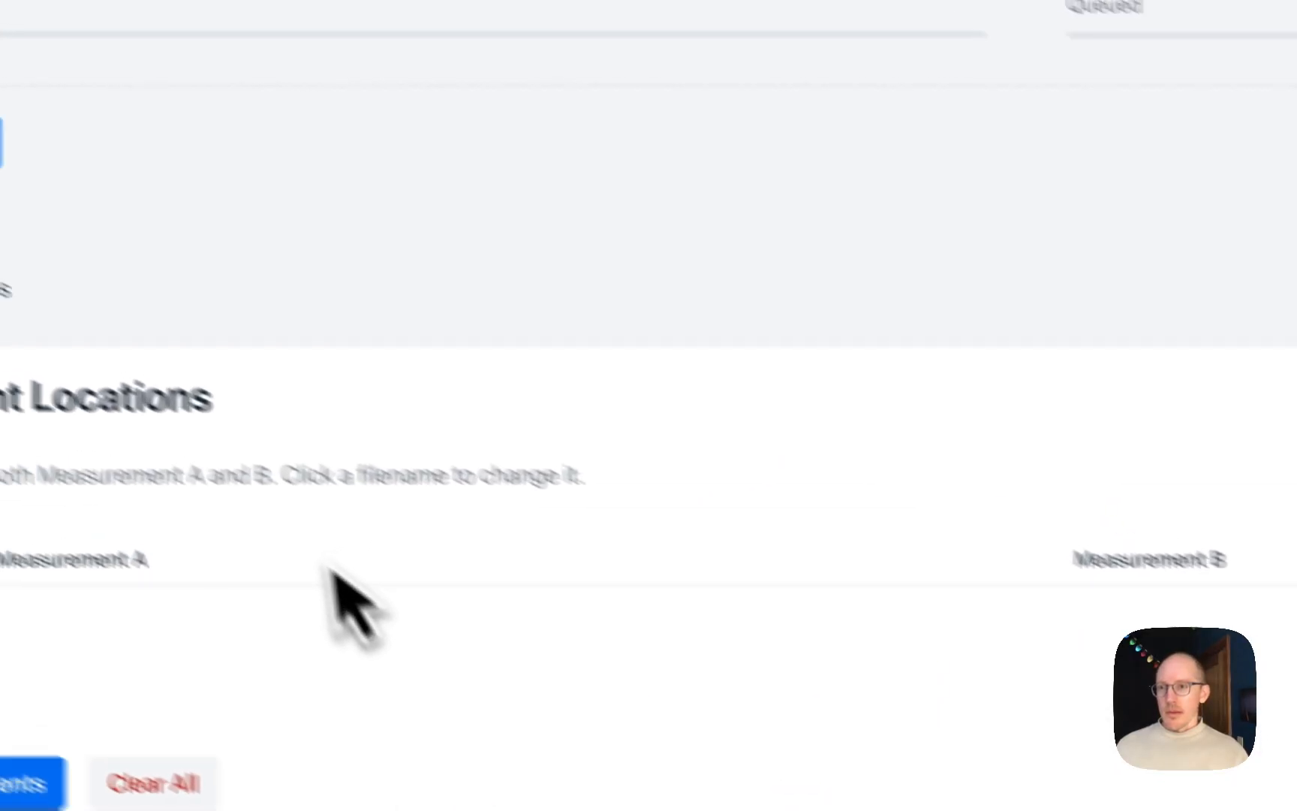
Step: Upload the two queued files, check the Measurement A file choices for Location 1, and process the measurements
left_click(2, 144)
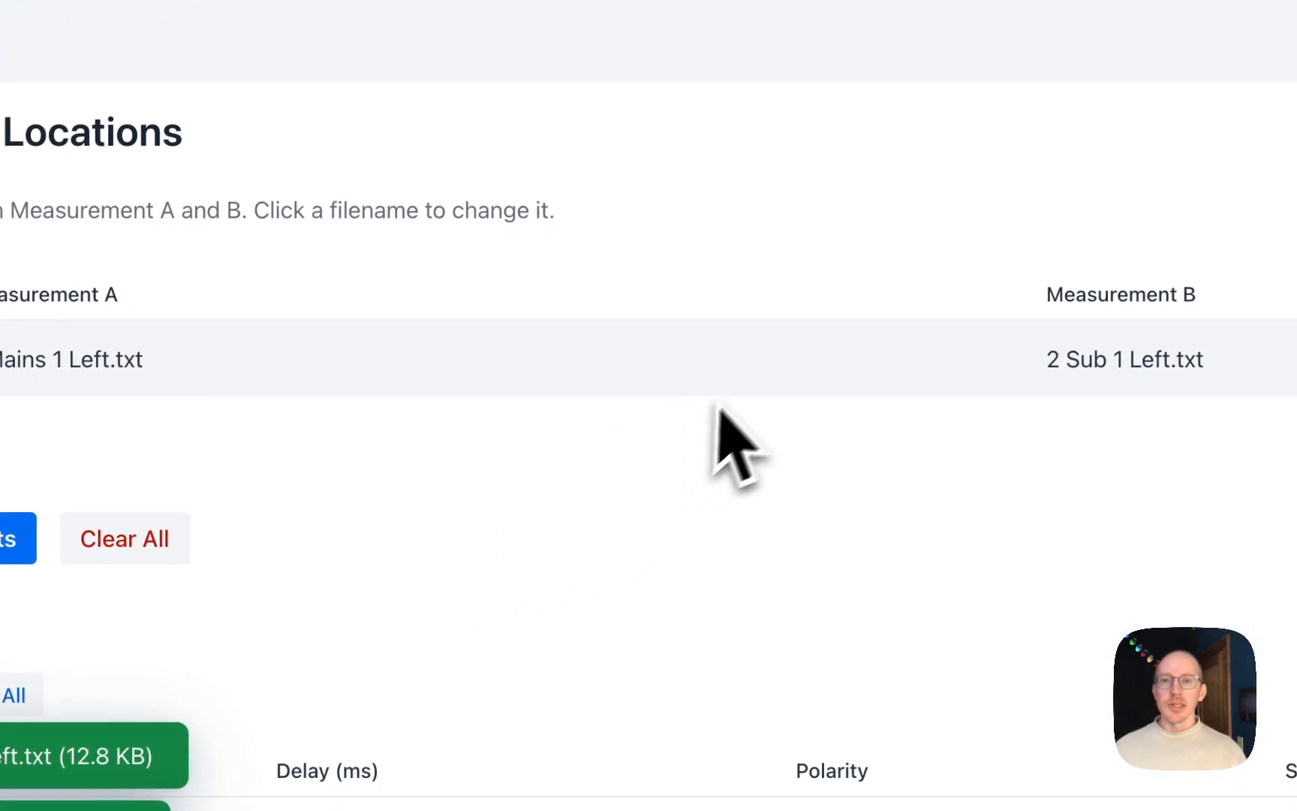
left_click(615, 361)
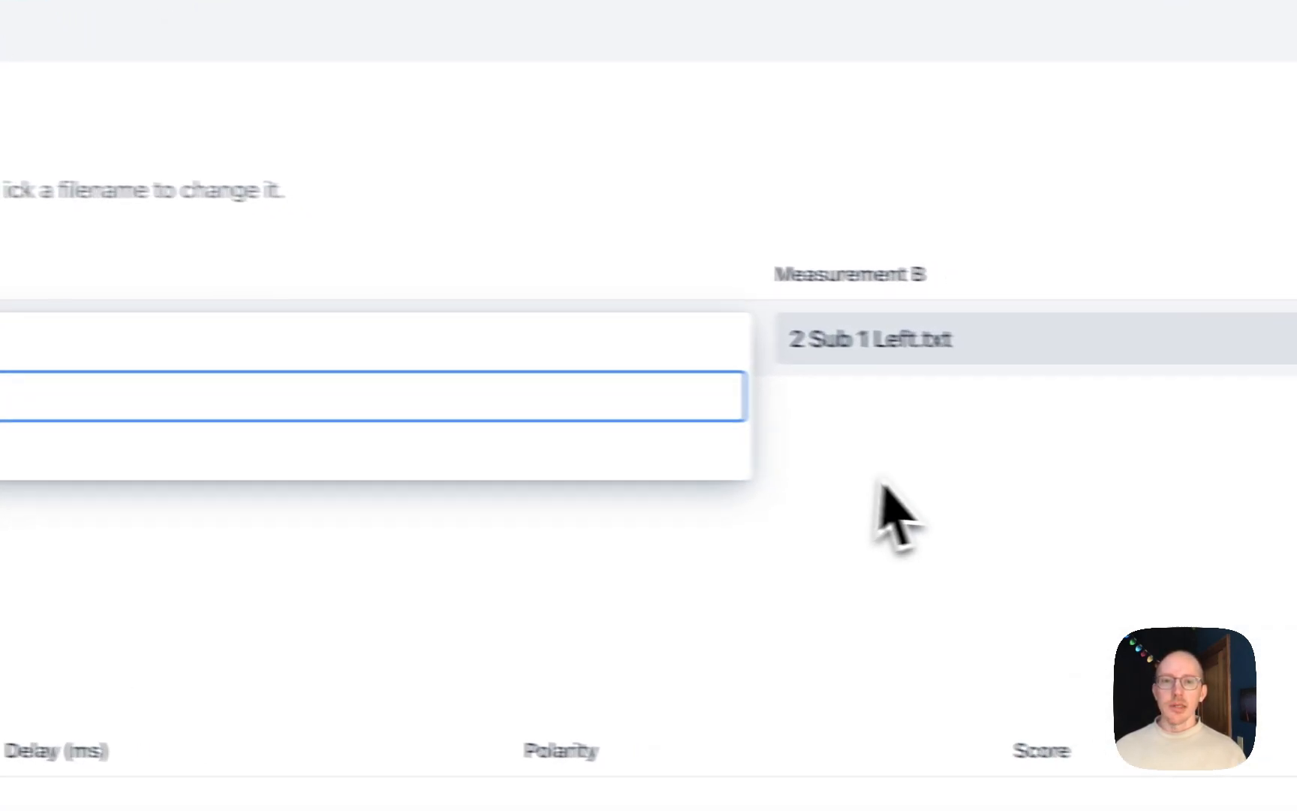
left_click(884, 488)
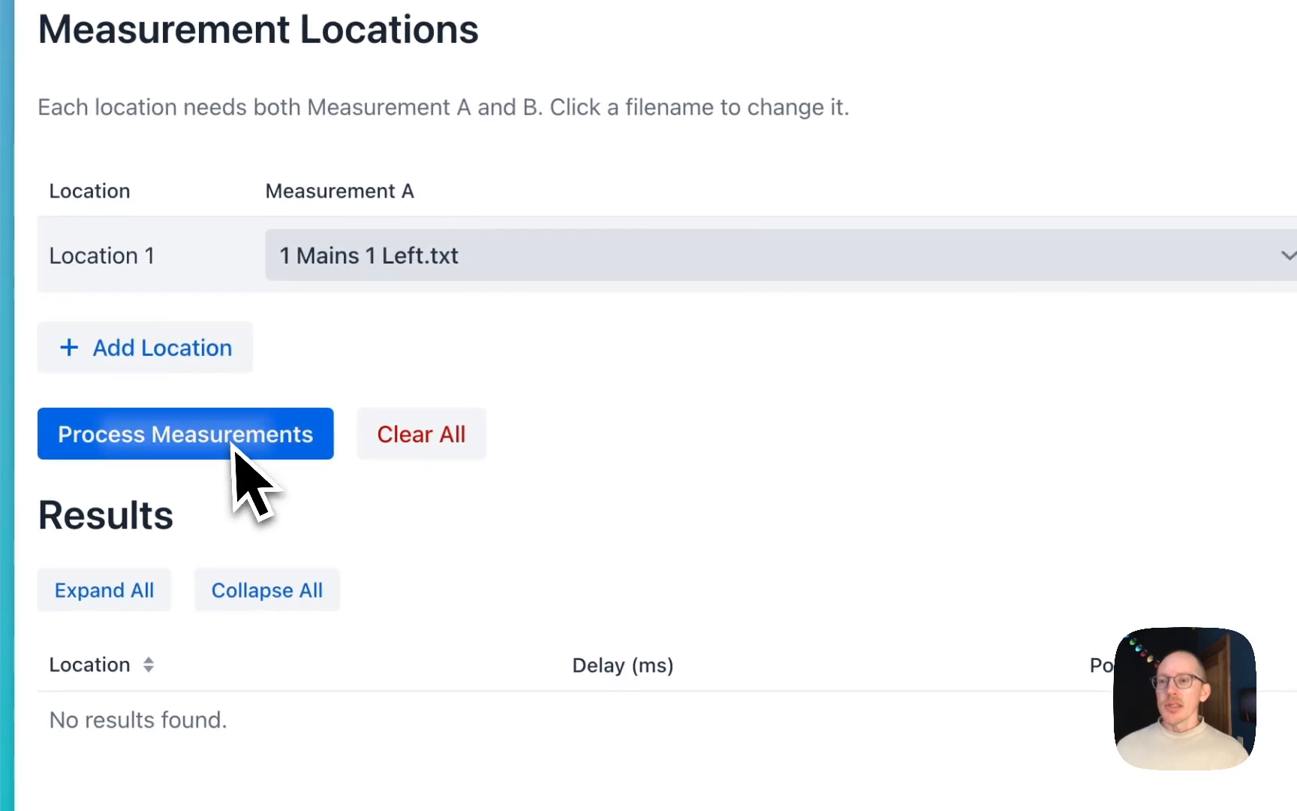
left_click(233, 443)
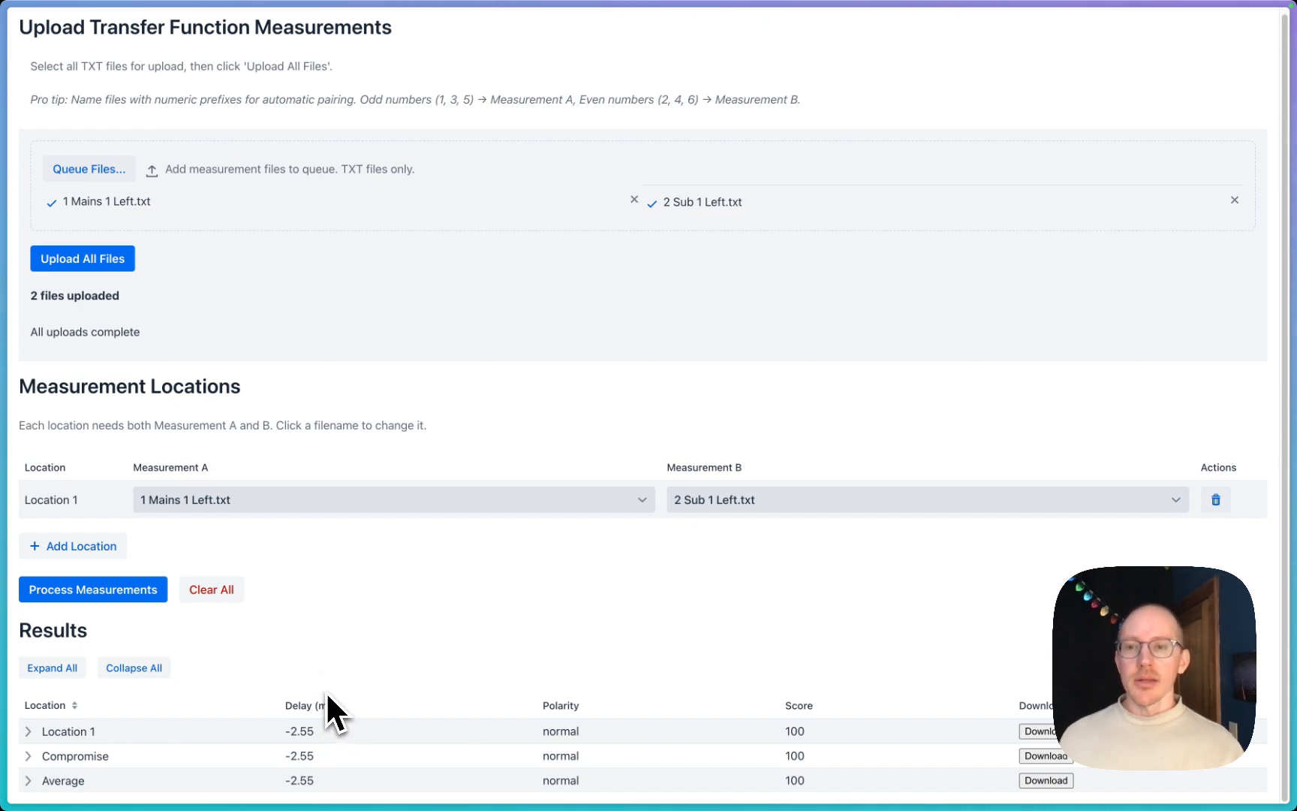
Step: Draw a green annotation arrow from the Delay (ms) heading to the Measurement B file, and dismiss the annotation
key("alt+Tab")
key("a")
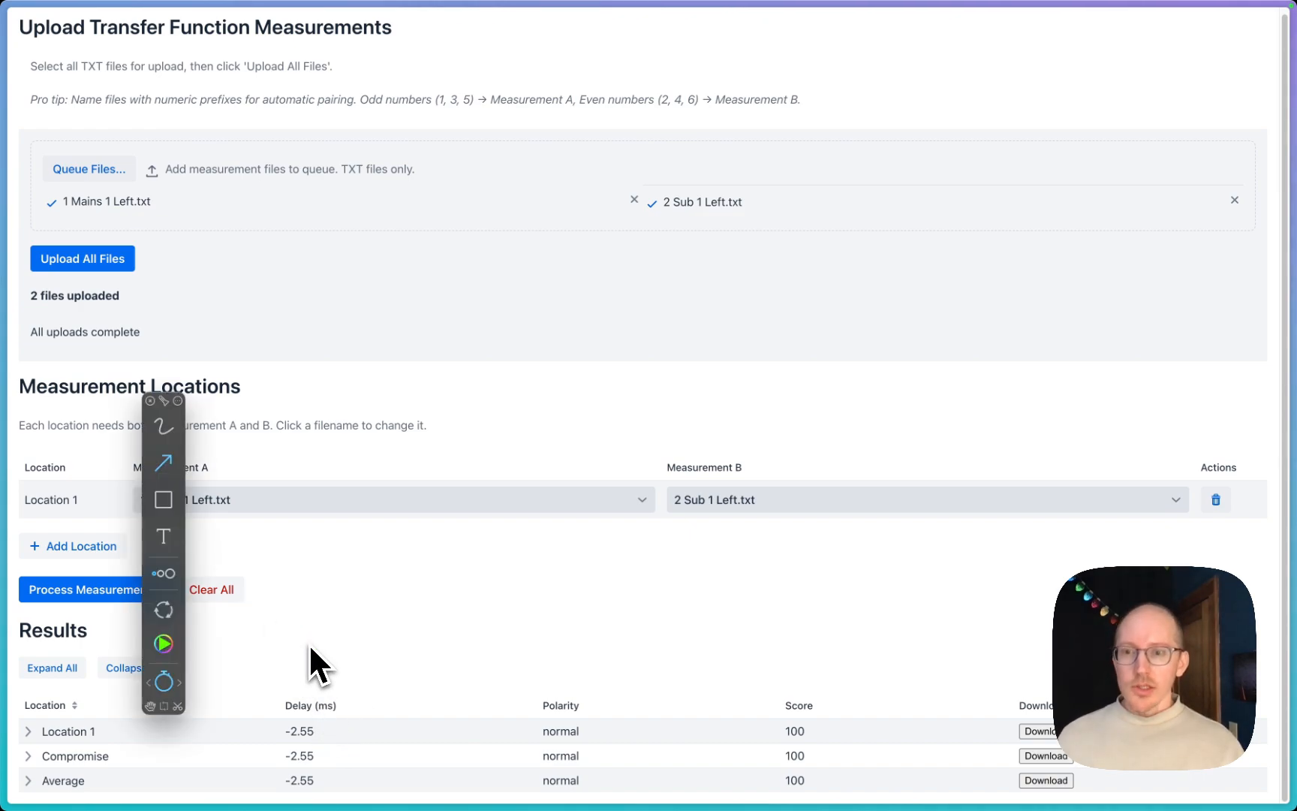
left_click_drag(313, 705, 620, 575)
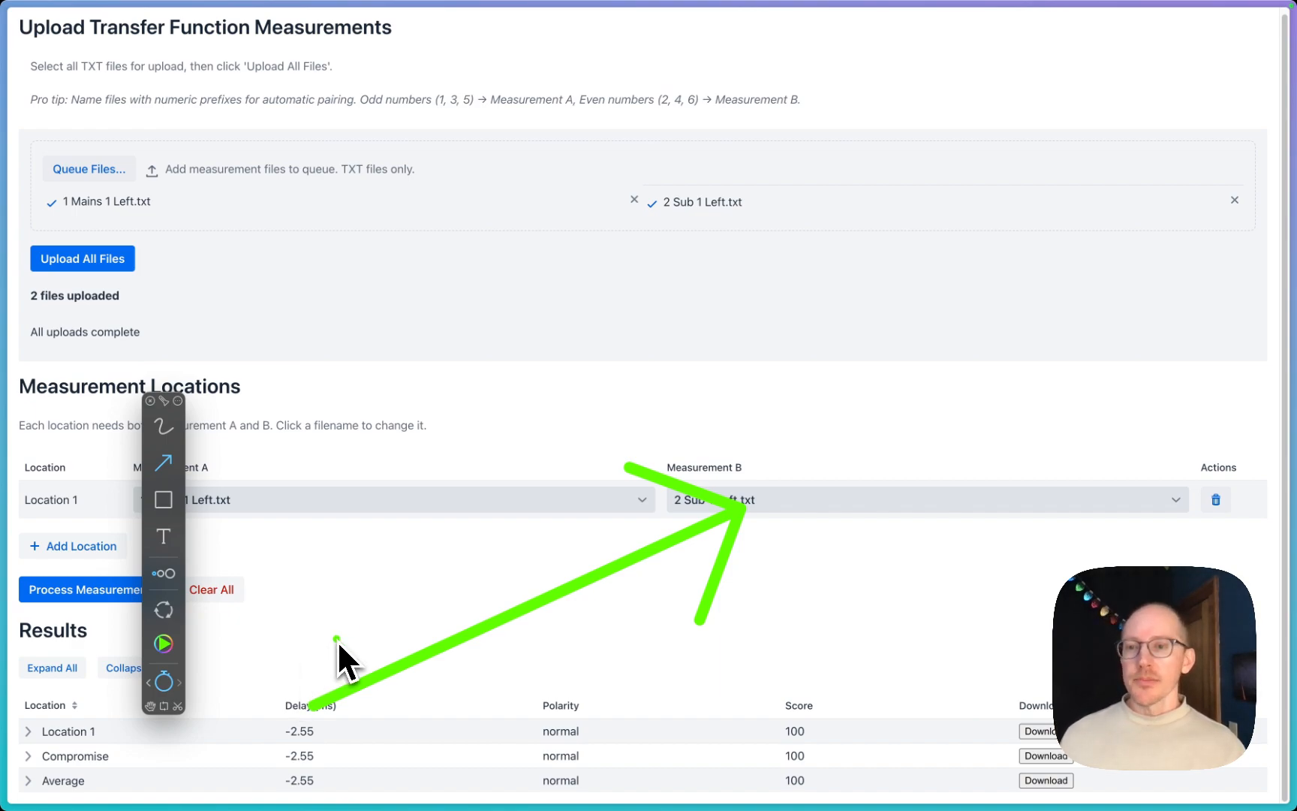
key("Escape")
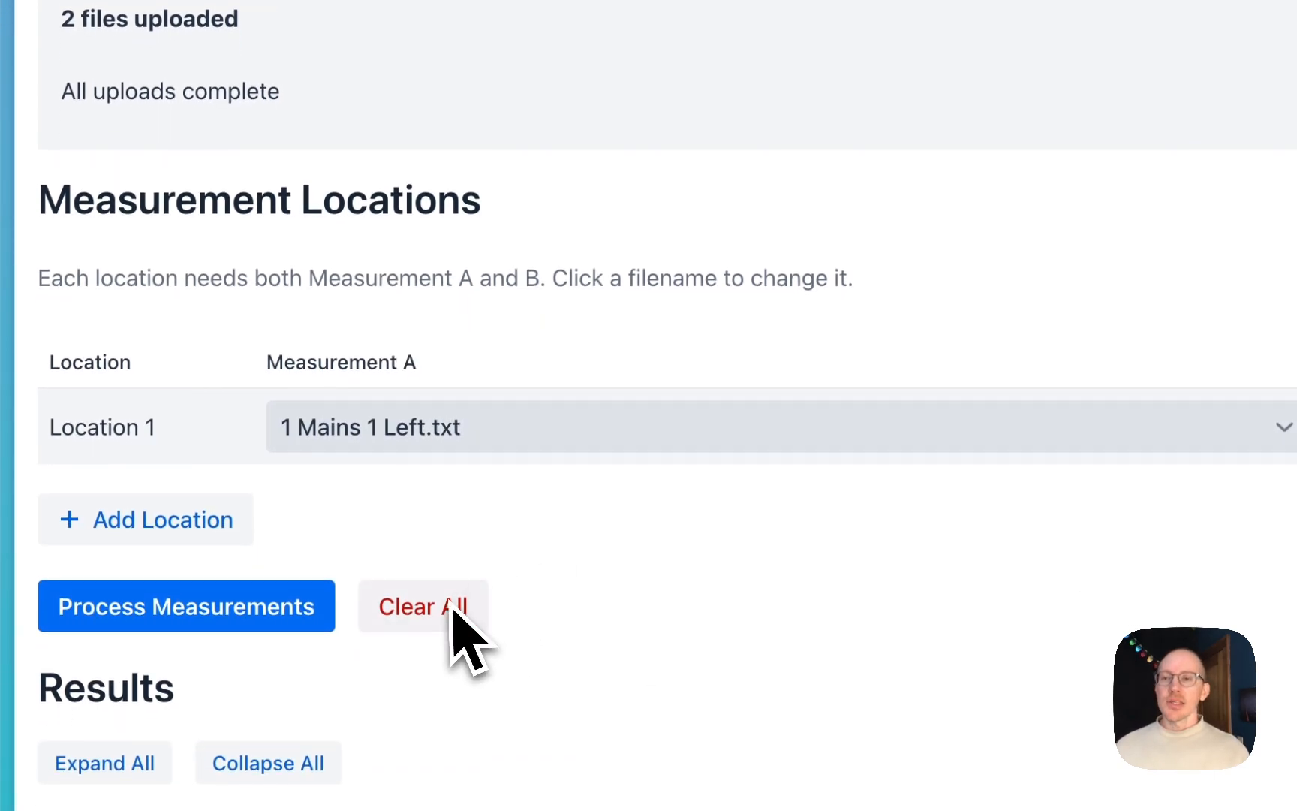
Step: Clear all measurements and queue every numbered Mains and Subs file from 1 Mains 1 Left.txt through 24 Subs 4 Right.txt
left_click(453, 608)
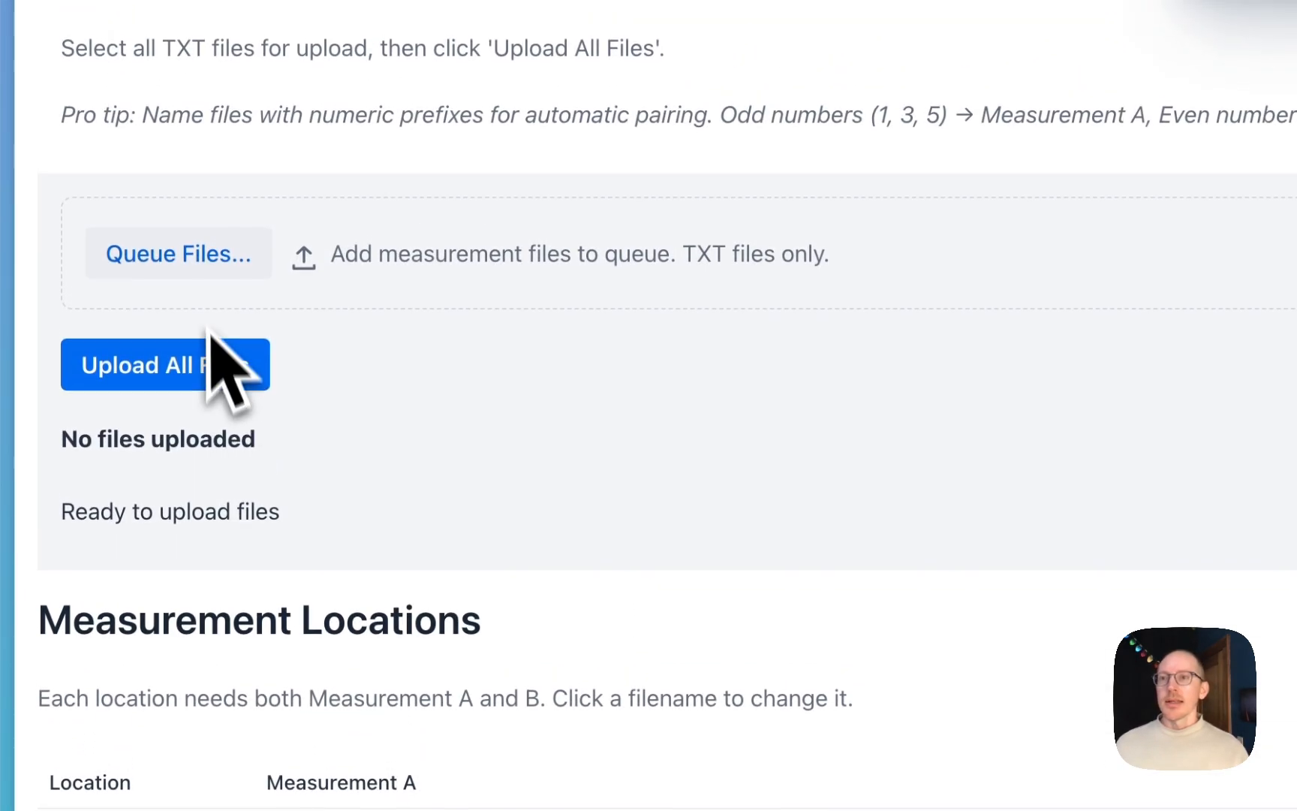
left_click(195, 264)
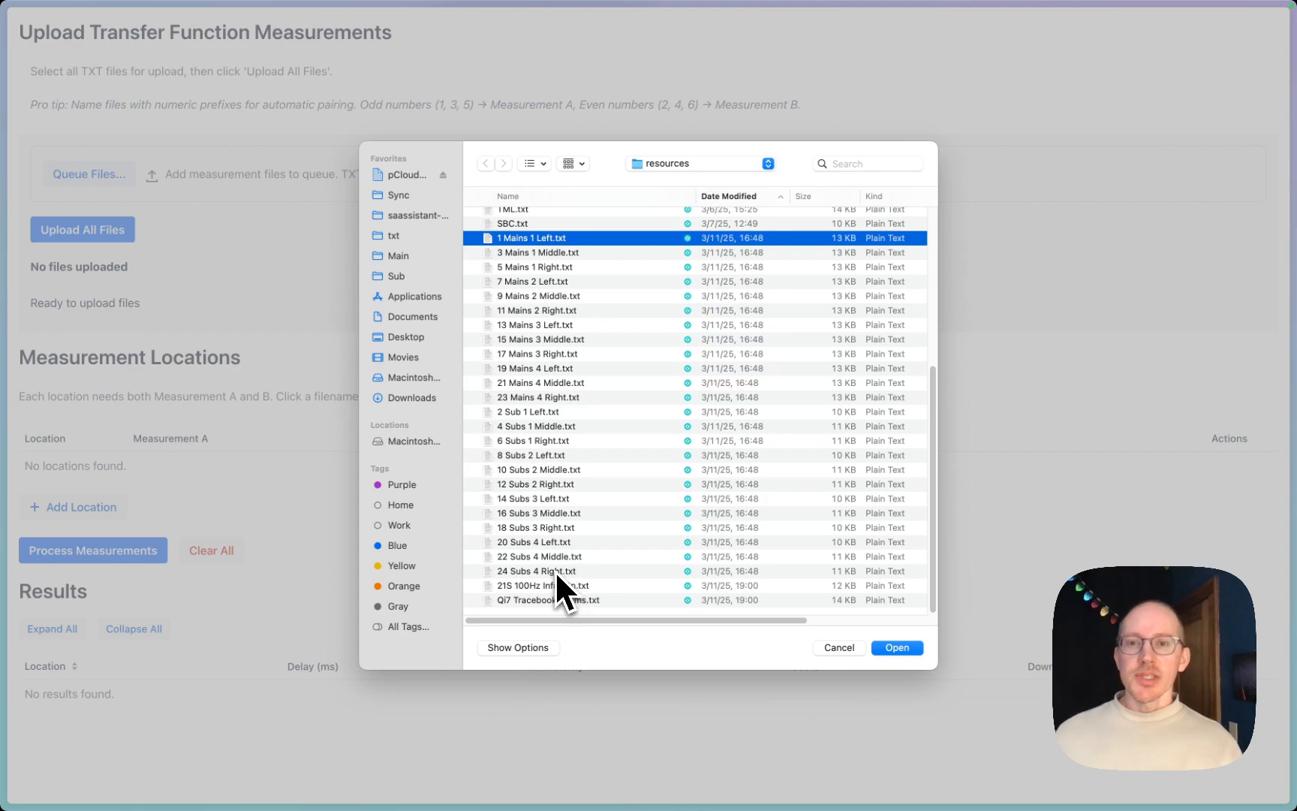
left_click(548, 570, "shift")
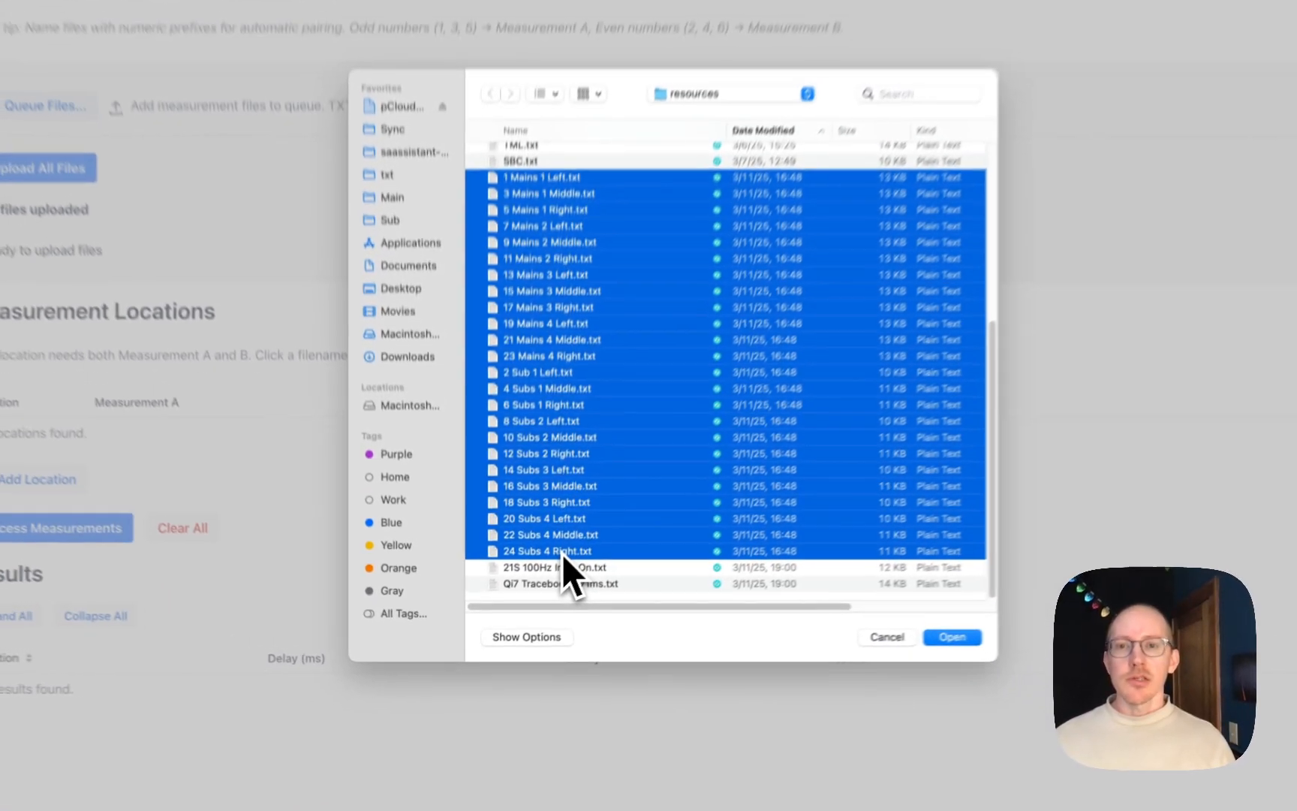
key("Return")
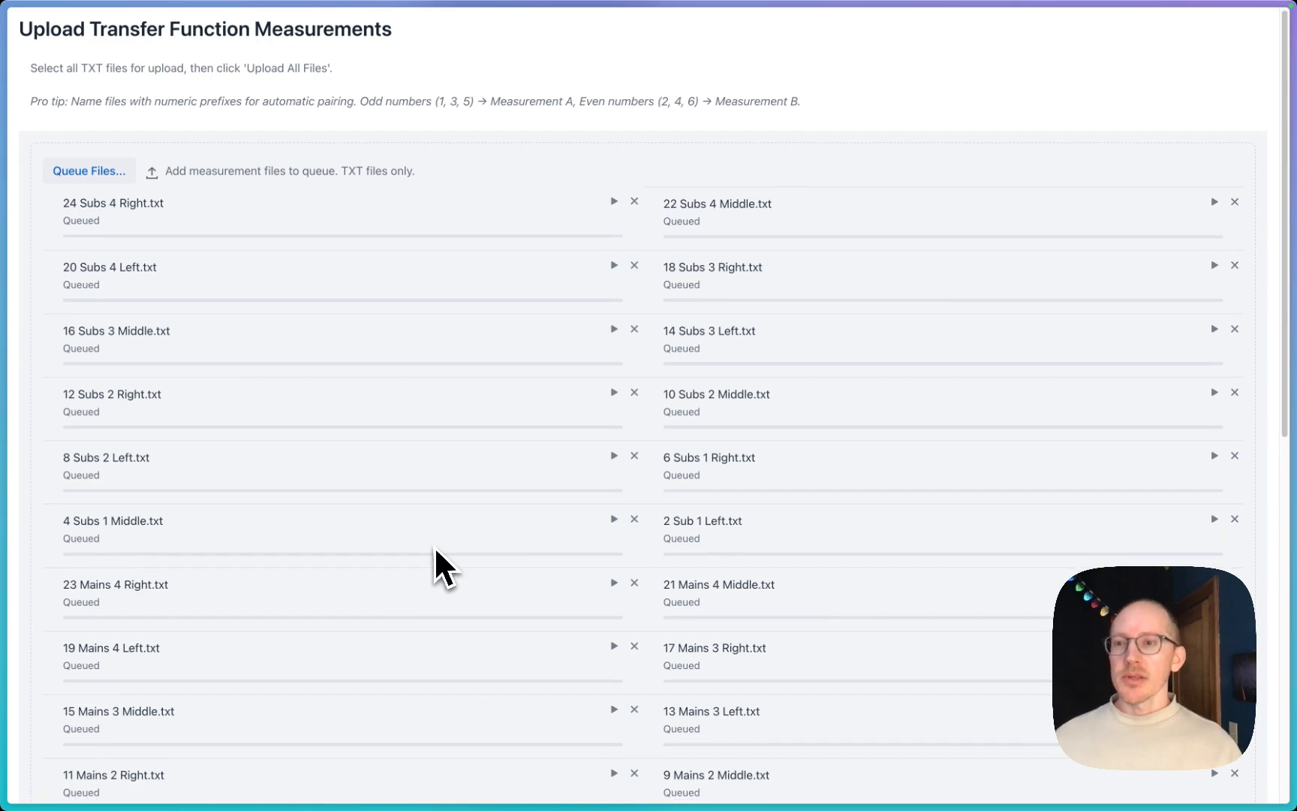
Step: Upload all queued files and process the measurements for Locations 1 to 12
scroll(434, 556, "down", 10)
left_click(83, 315)
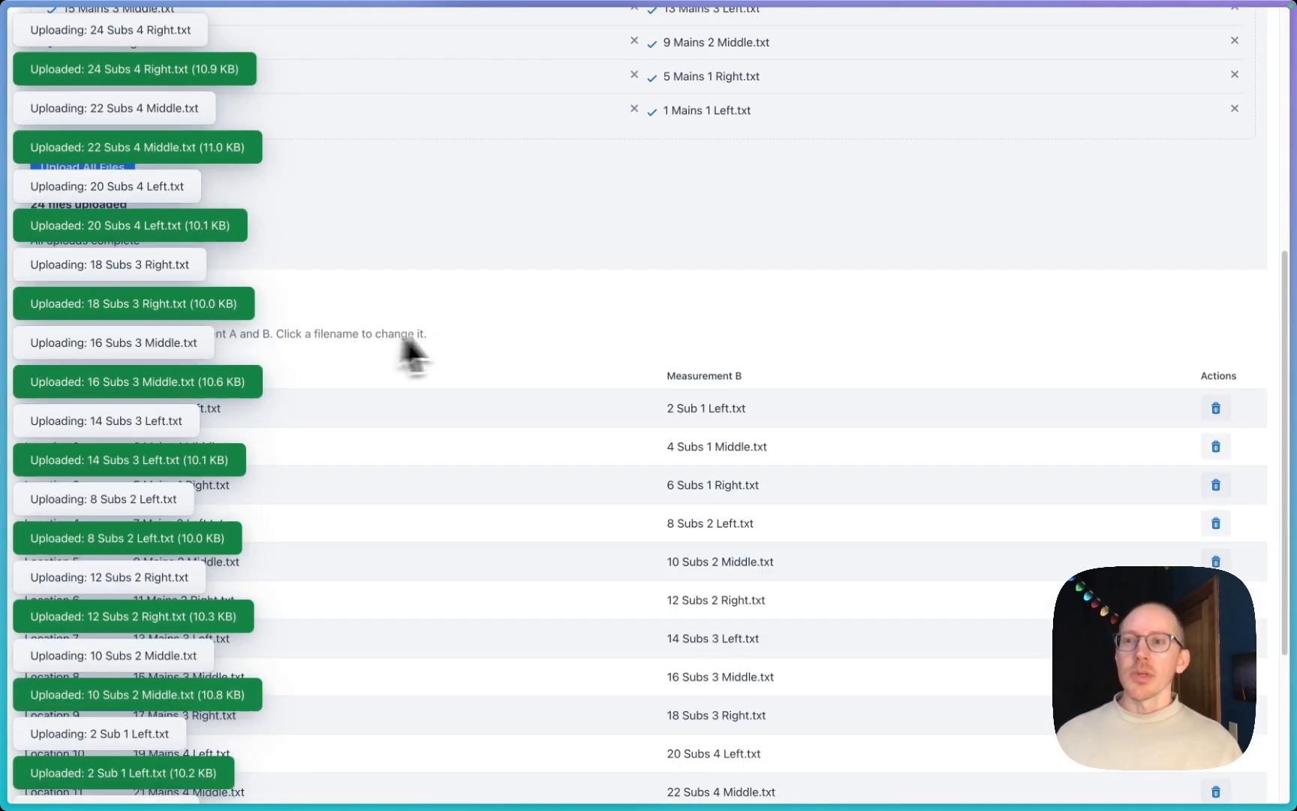
scroll(594, 345, "down", 5)
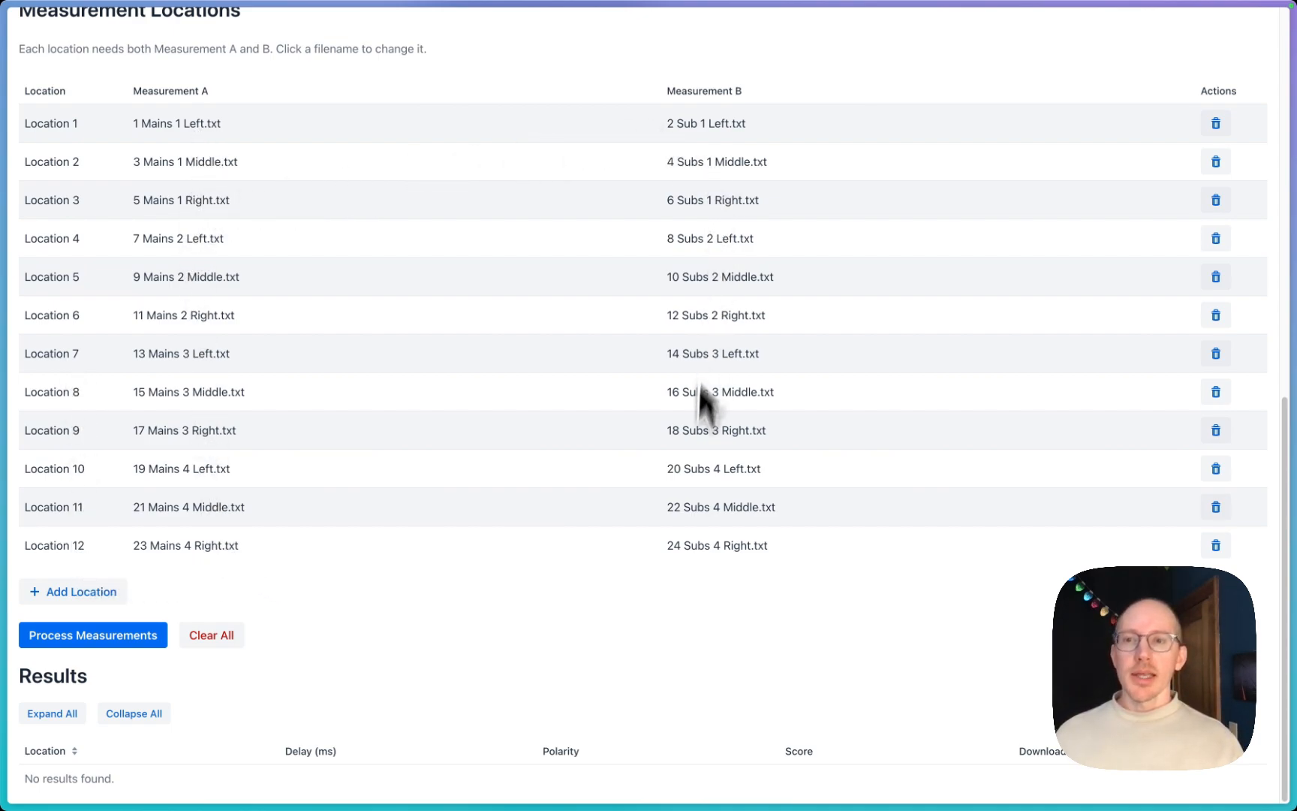
left_click(117, 637)
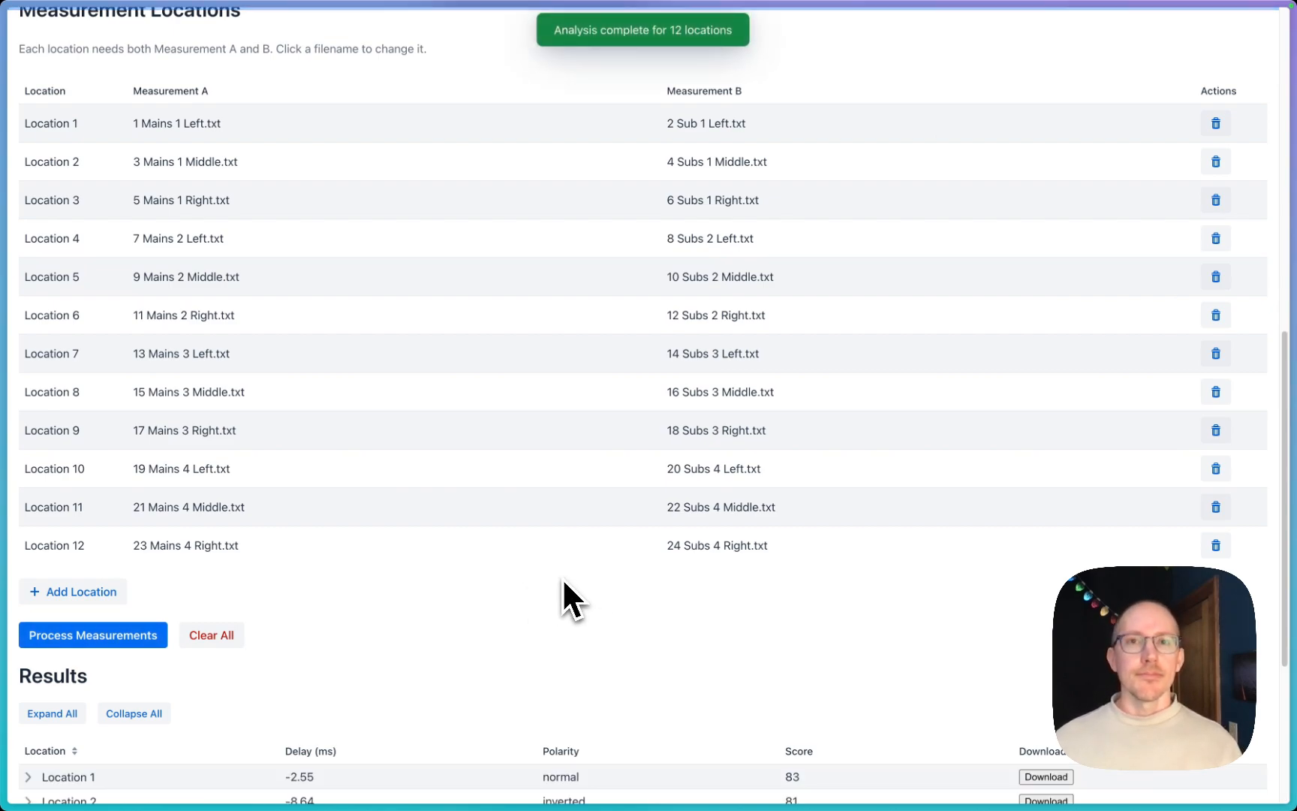
Step: Expand Location 1 in the results to view its alternative alignments, and collapse it again
scroll(563, 582, "down", 5)
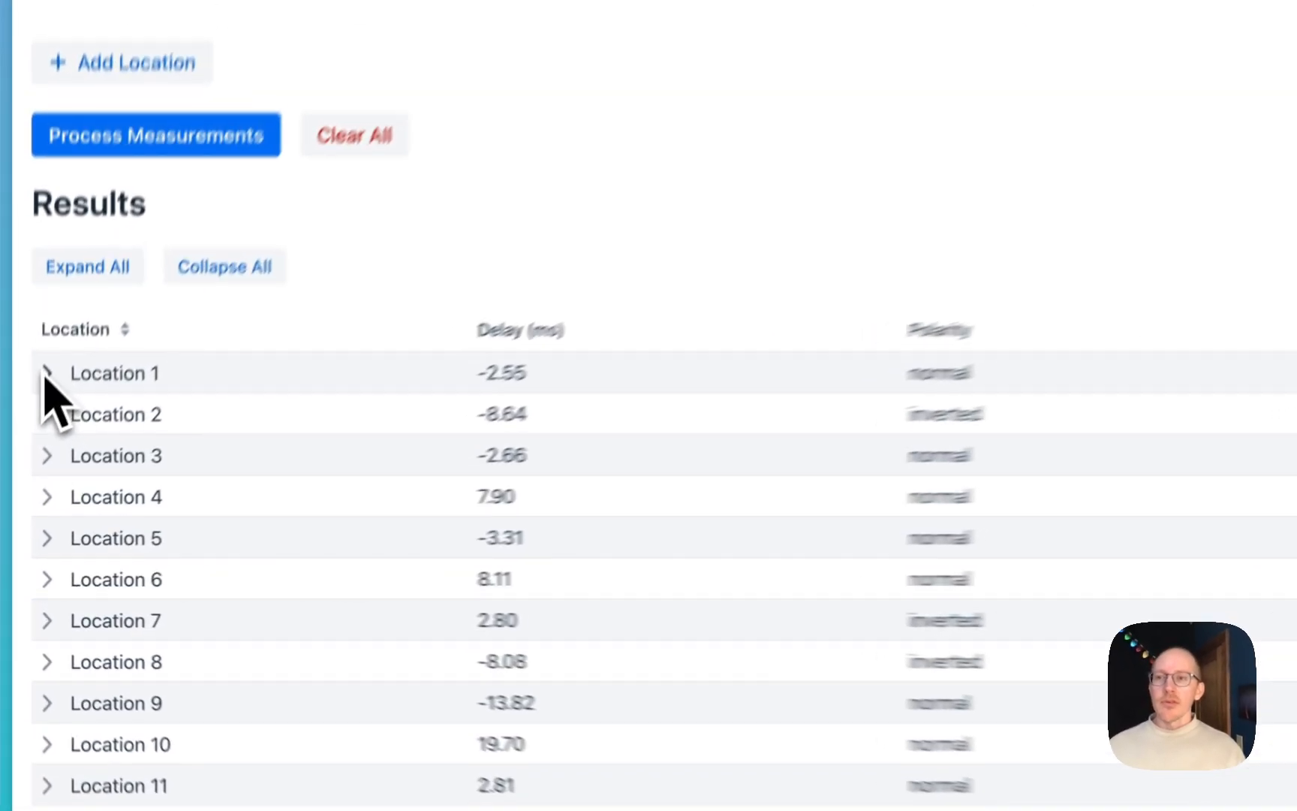
left_click(45, 375)
left_click(46, 374)
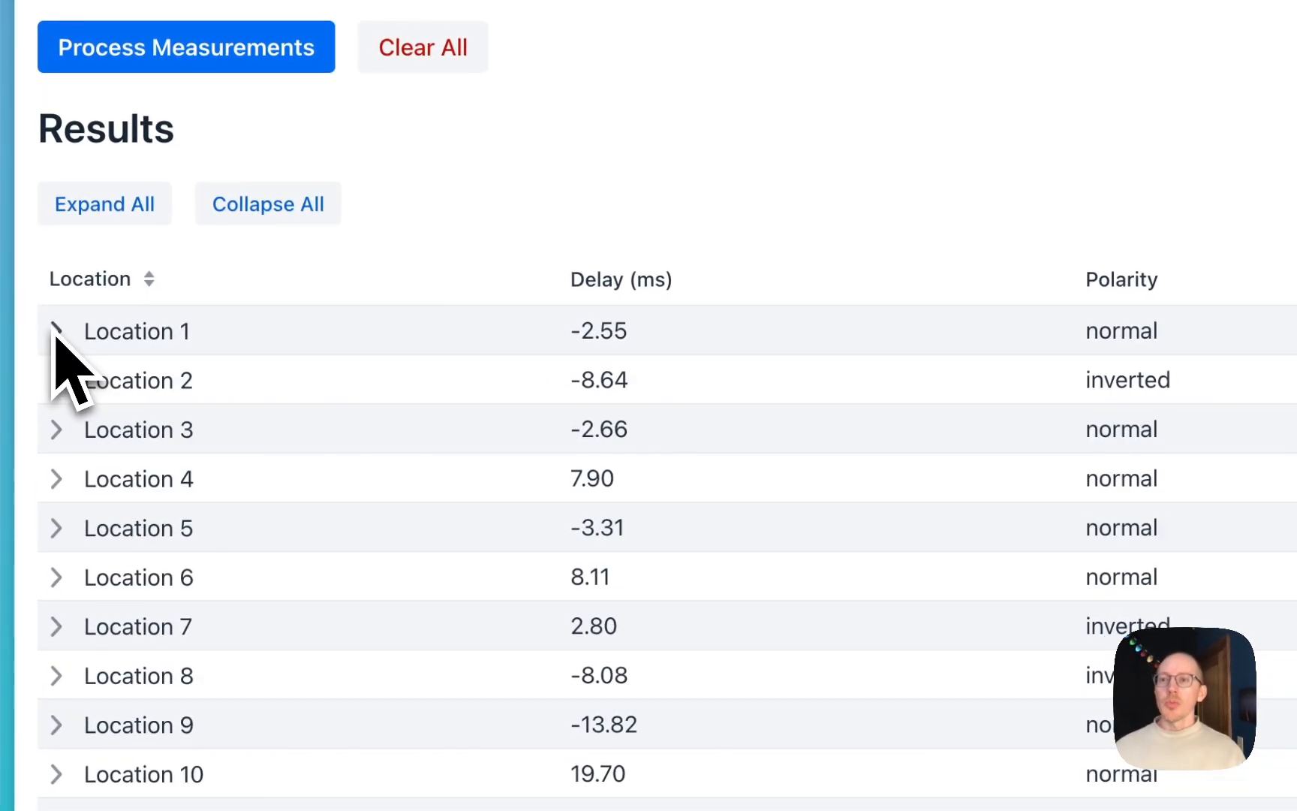
left_click(55, 333)
left_click(54, 333)
left_click(55, 333)
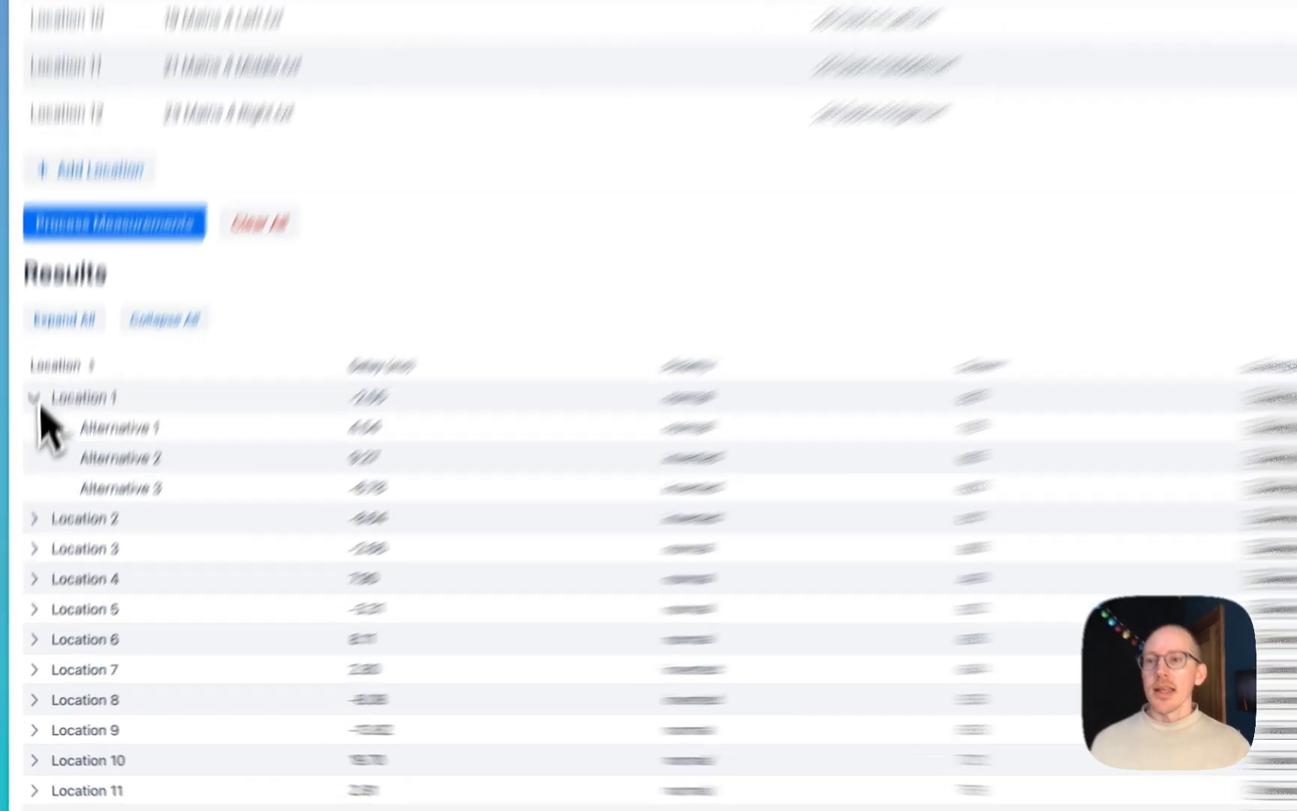
left_click(28, 461)
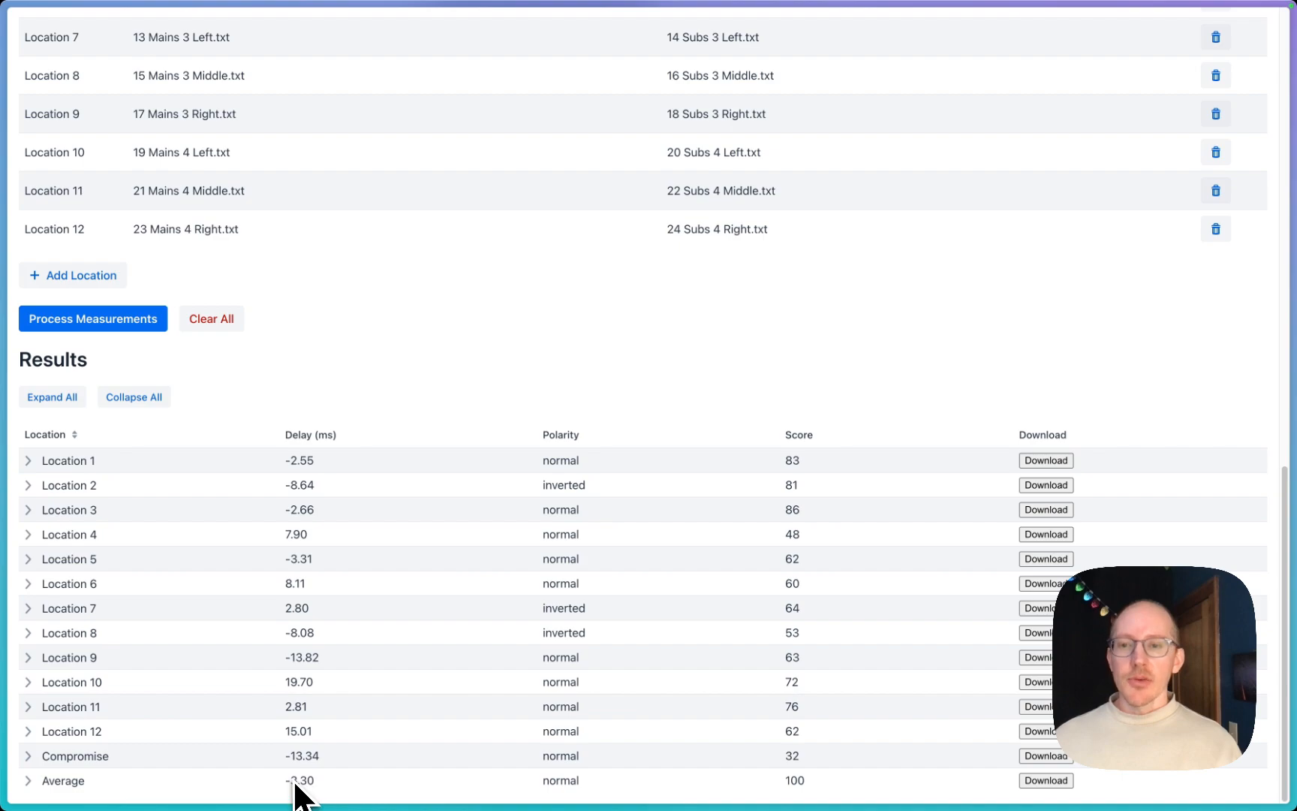
Step: Expand the Average result to view its alternative delay and polarity settings, and collapse it again
left_click(31, 781)
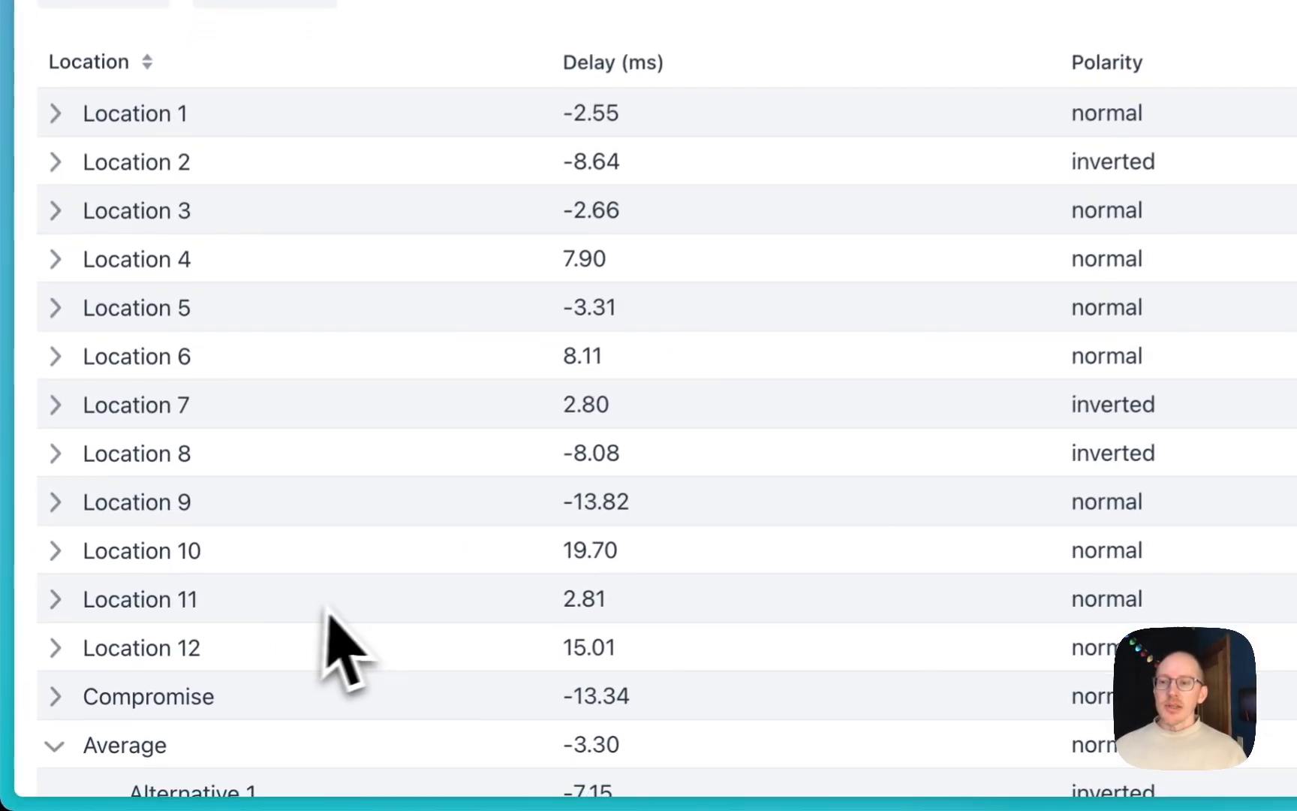
scroll(170, 709, "down", 2)
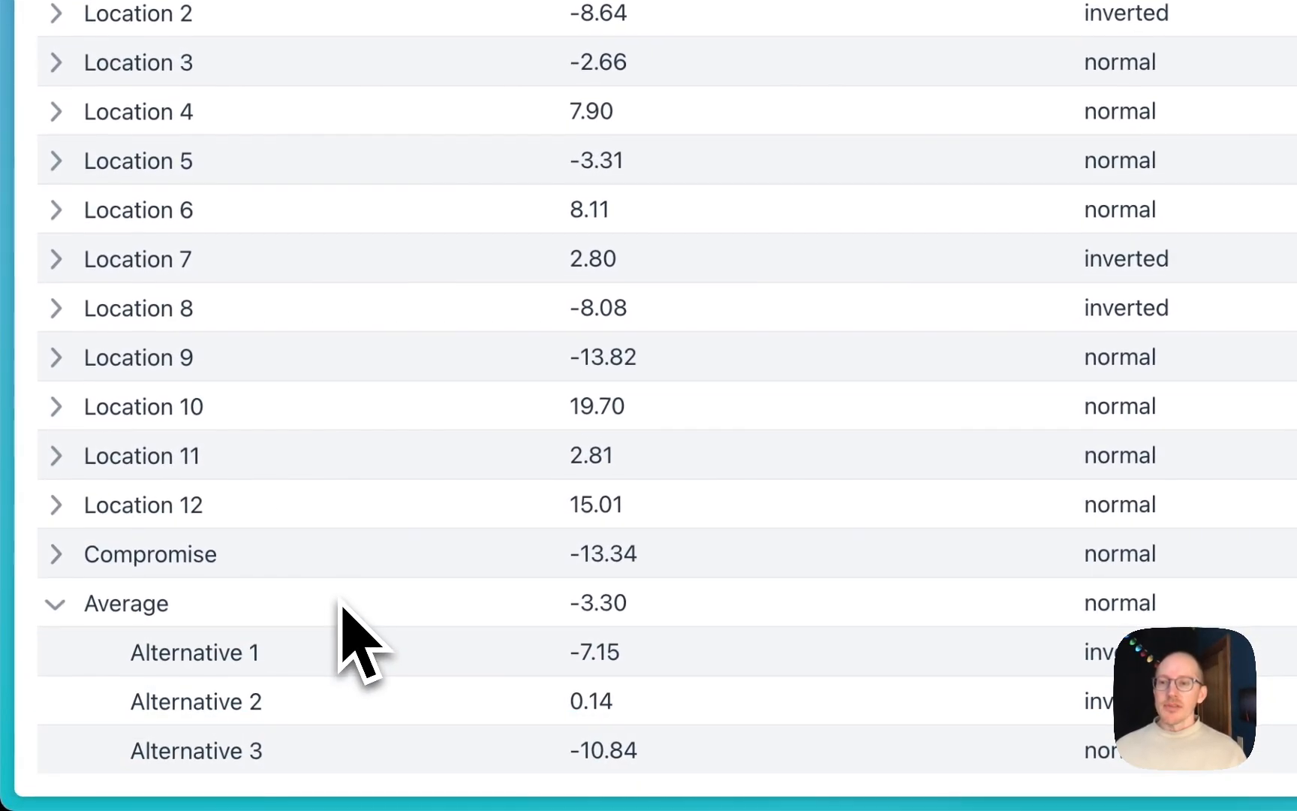
left_click(56, 605)
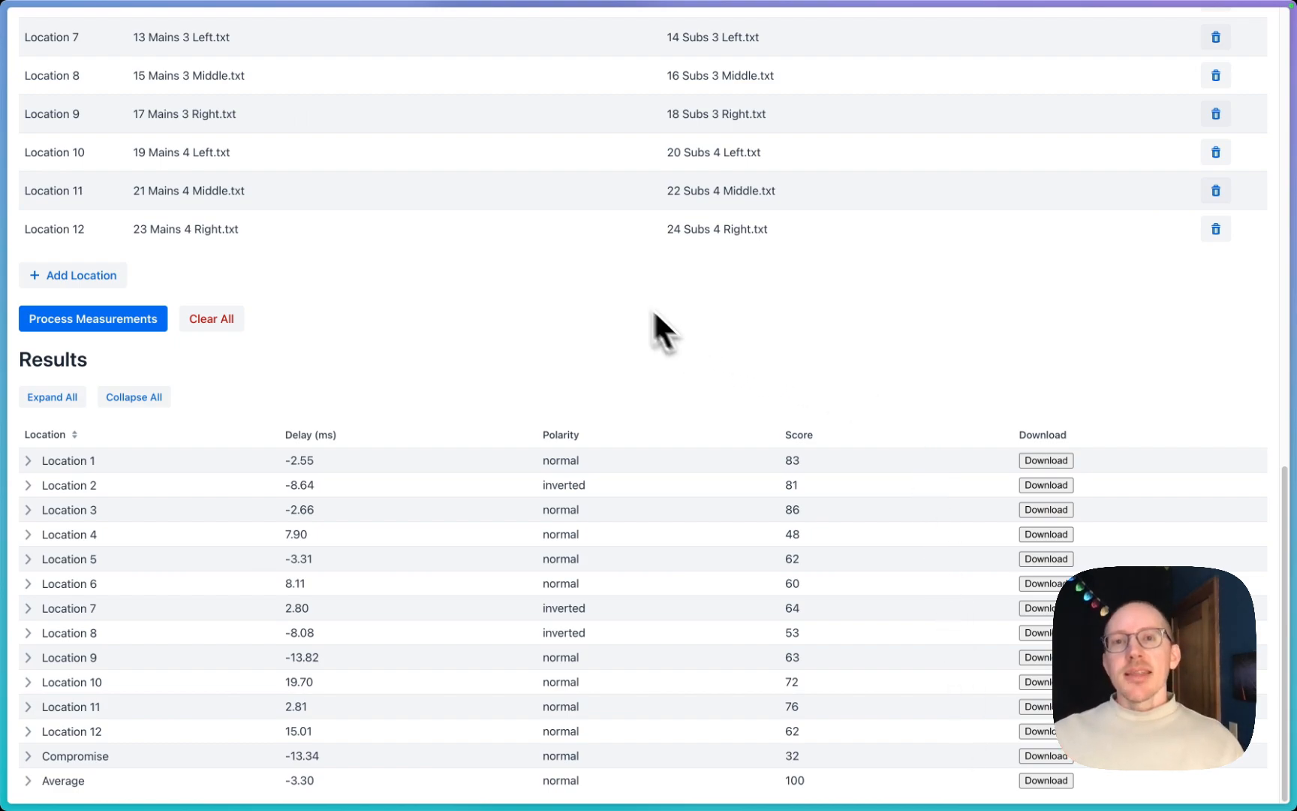
Step: Review the uploaded file list, the Measurement A and B pairings, and the results table
scroll(654, 313, "up", 1)
scroll(599, 272, "up", 15)
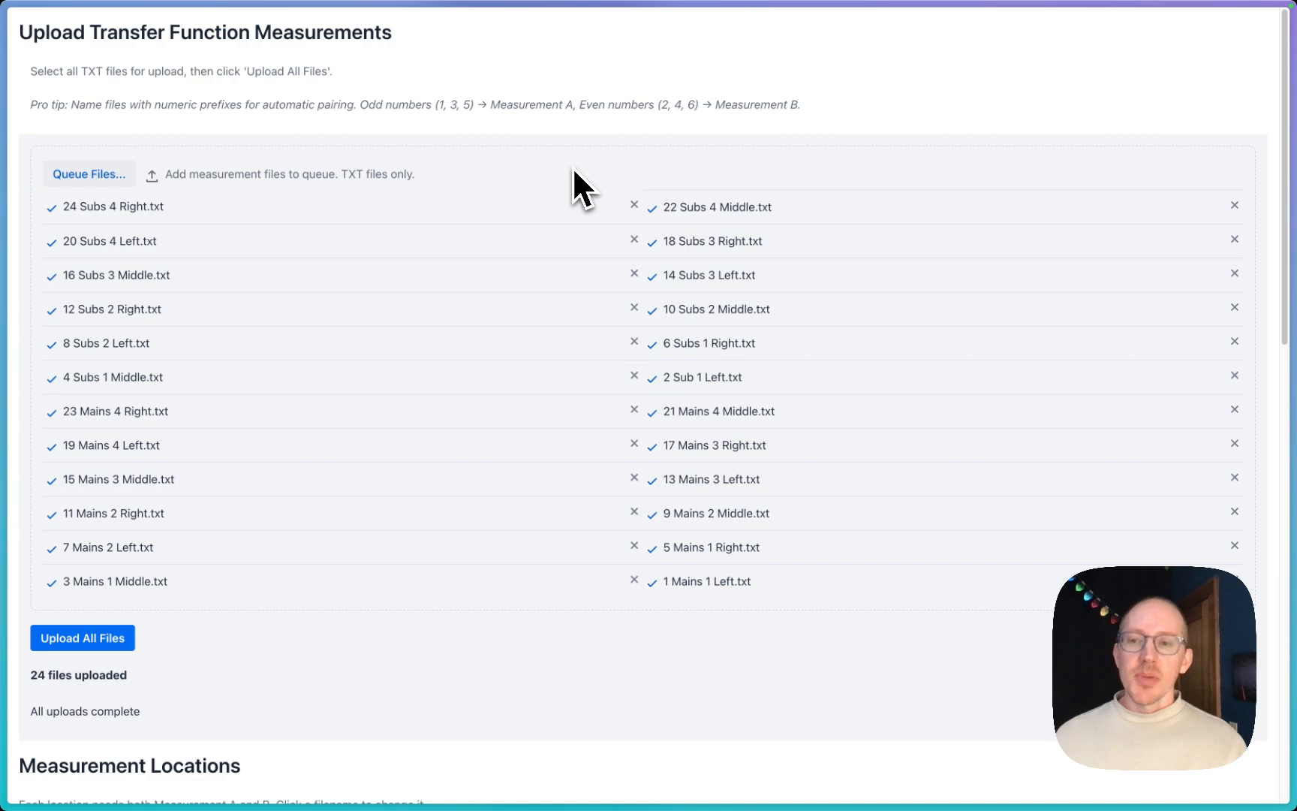
scroll(536, 296, "down", 10)
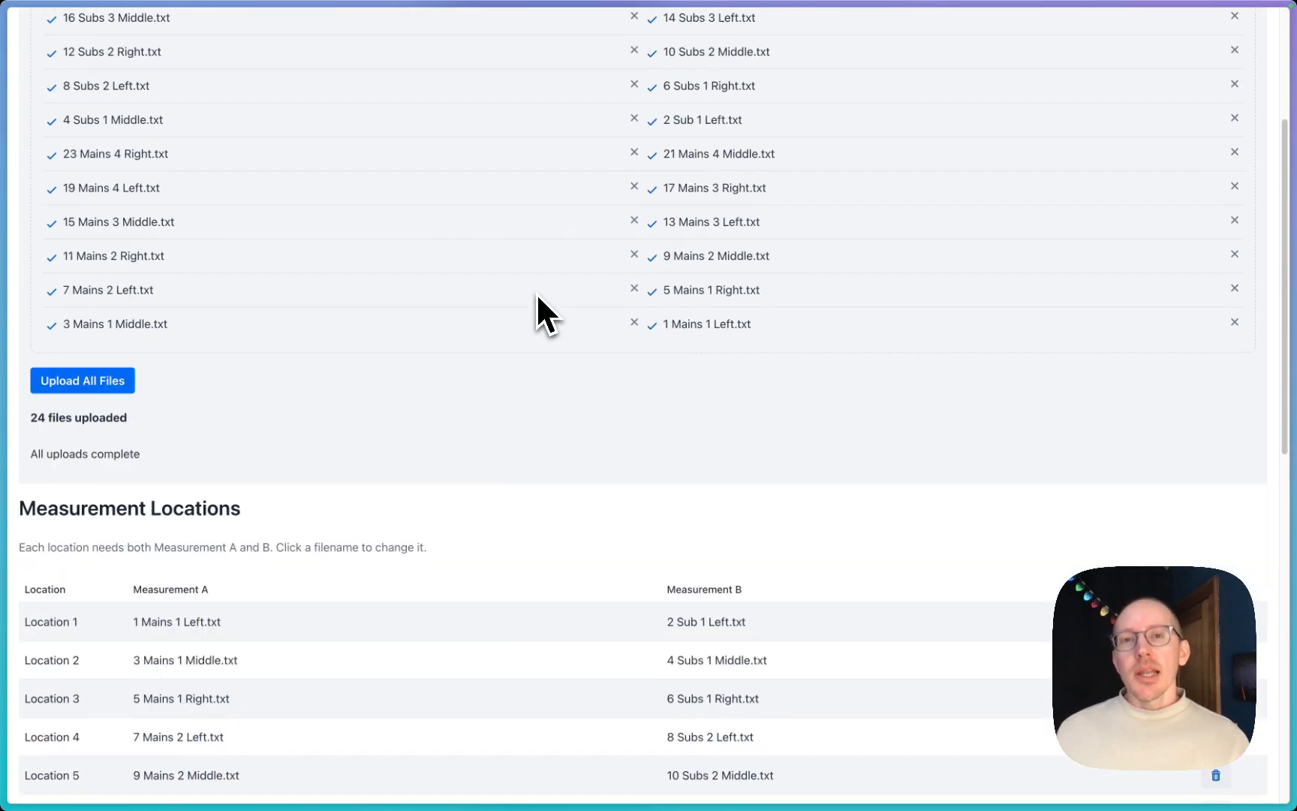
scroll(536, 296, "up", 10)
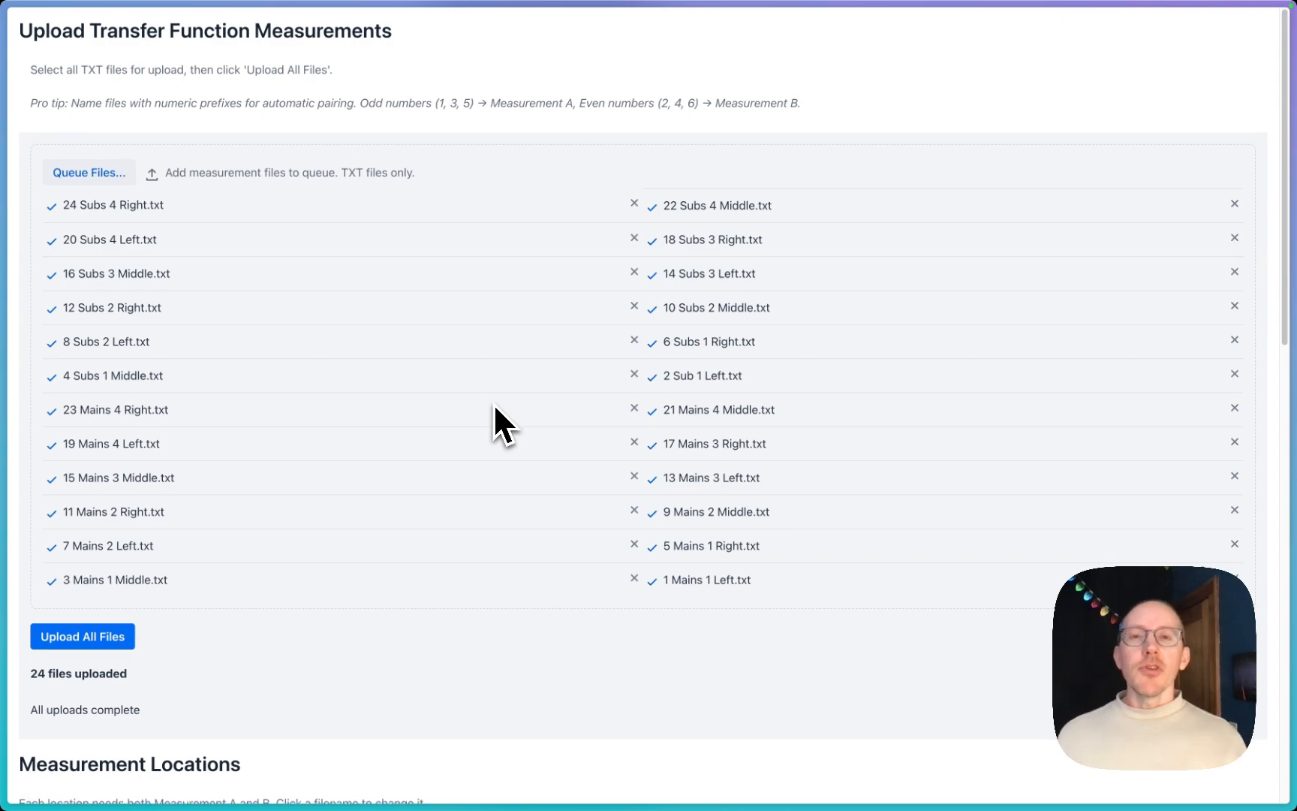
scroll(493, 402, "down", 10)
scroll(493, 402, "down", 4)
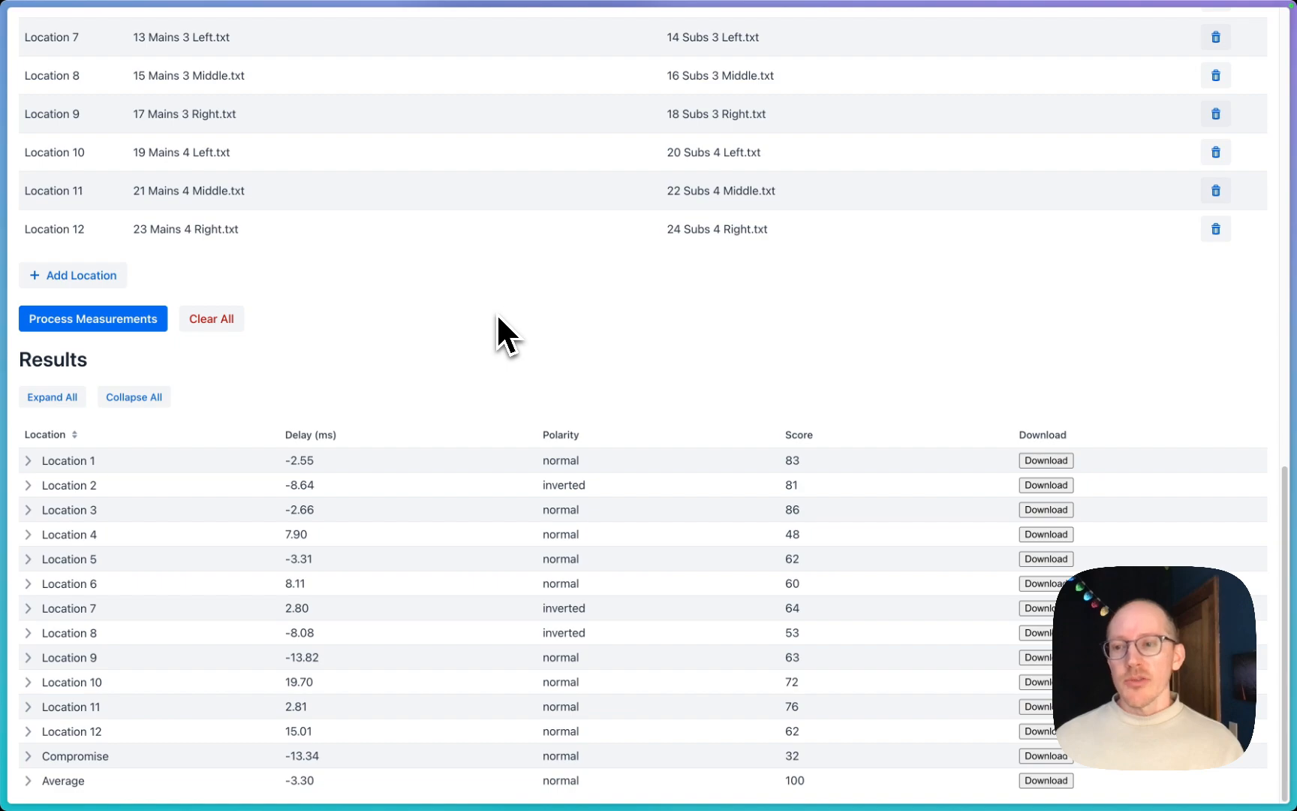
scroll(540, 271, "up", 12)
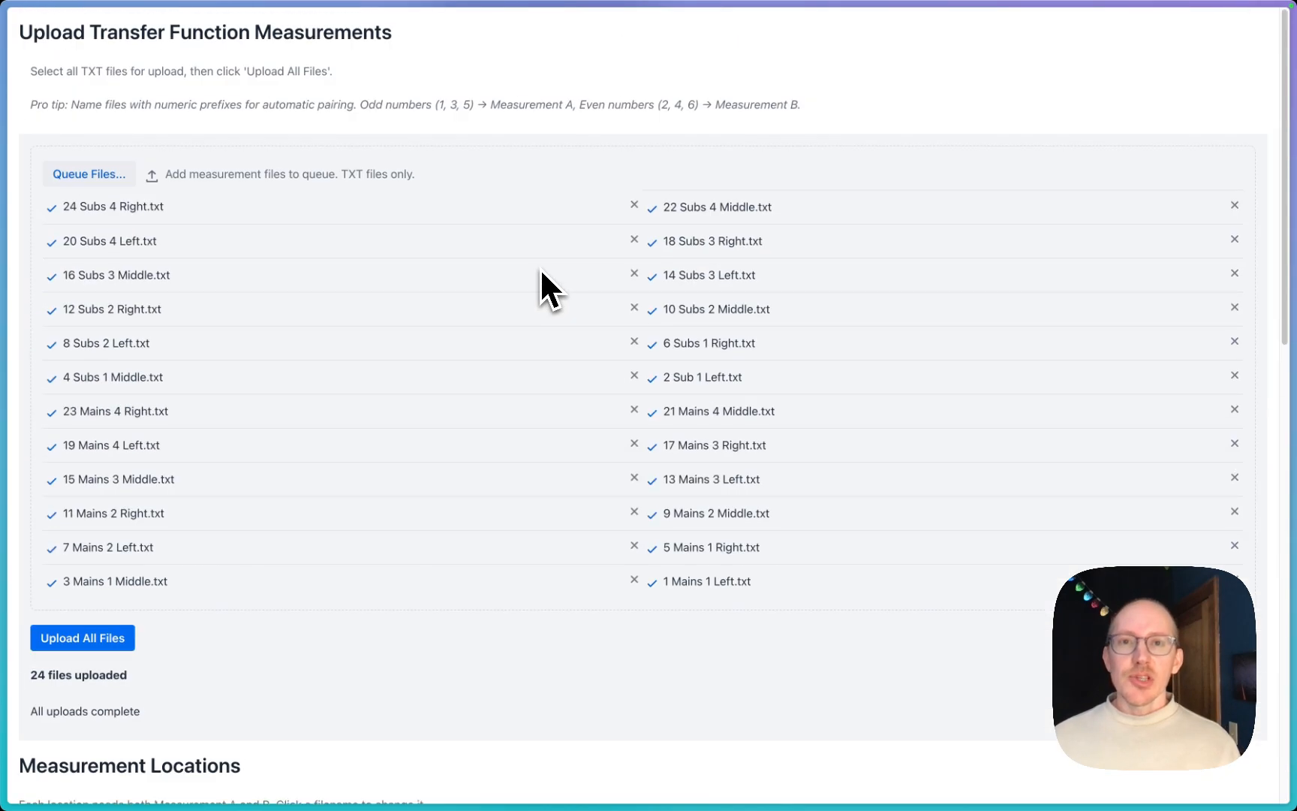
scroll(540, 272, "down", 15)
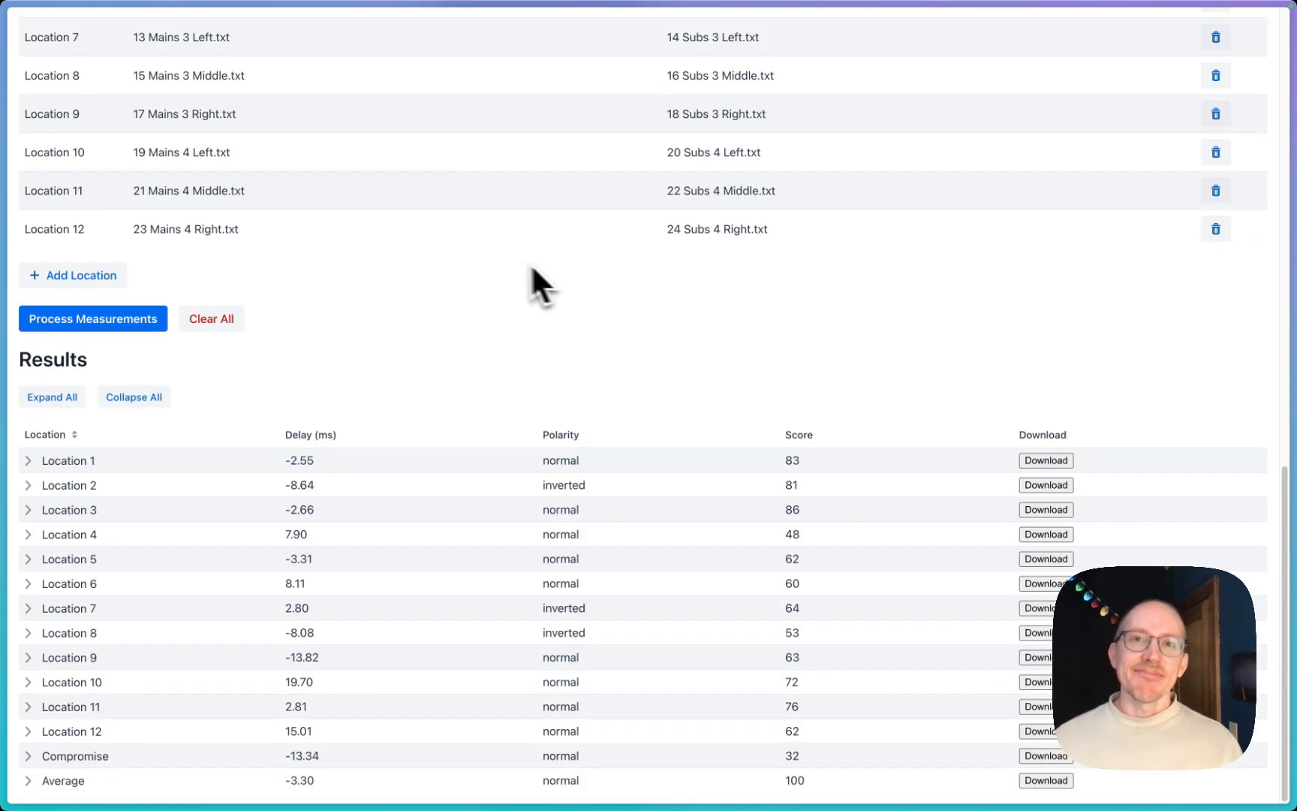